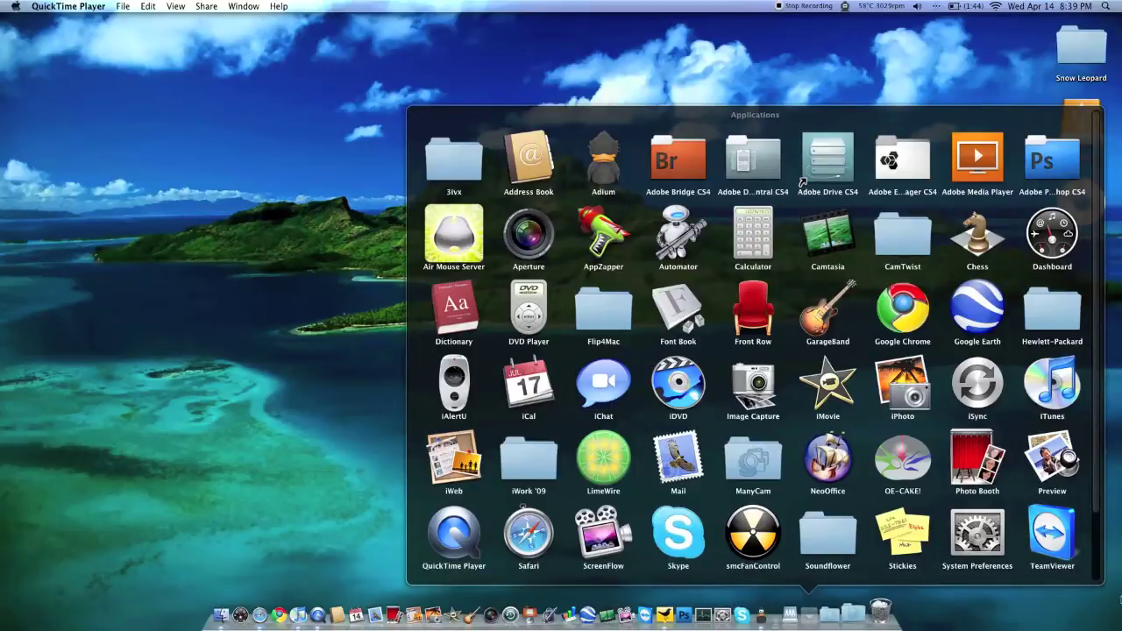
Open the Utilities folder inside Applications in its own Finder window
{"action": "scroll", "coordinate": [622, 418], "scroll_direction": "down", "scroll_amount": 2}
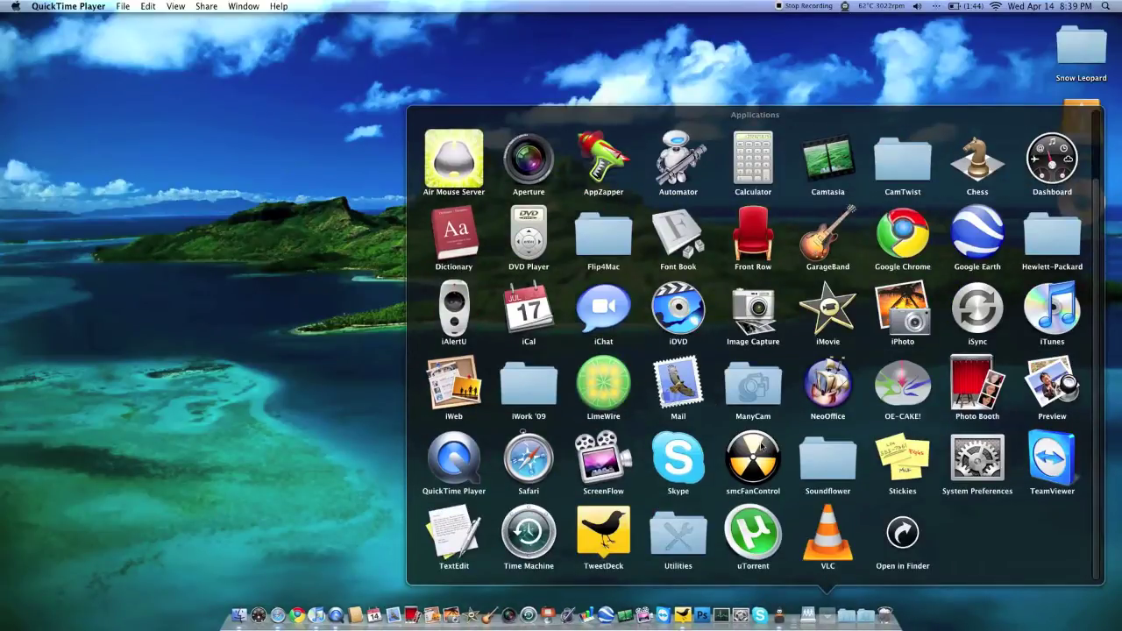
{"action": "left_click", "coordinate": [814, 620]}
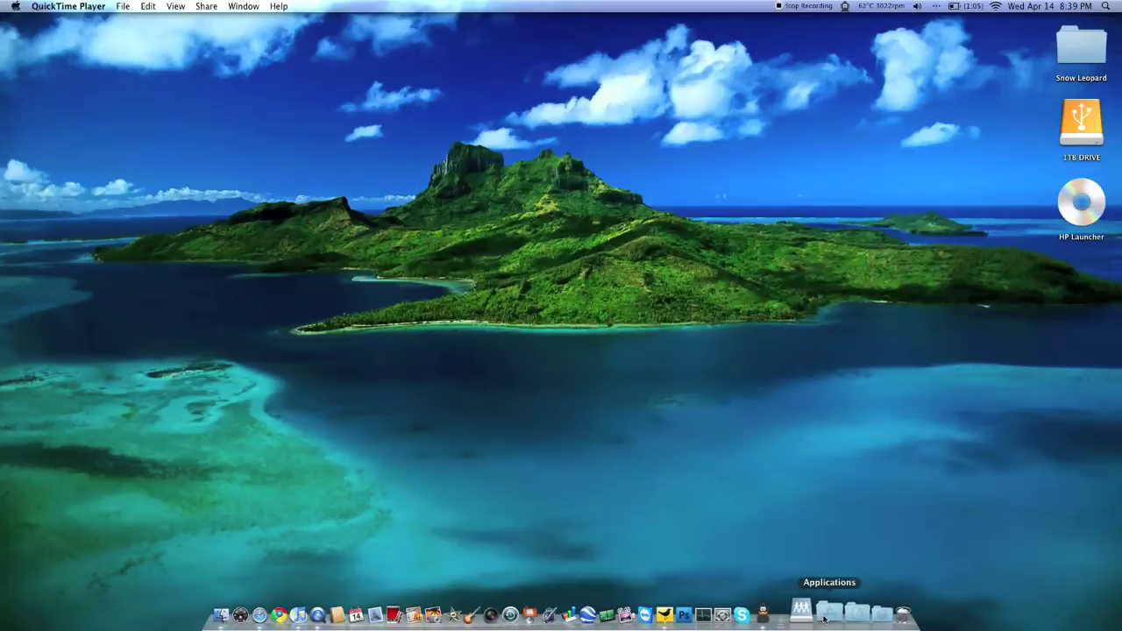
{"action": "left_click", "coordinate": [824, 619]}
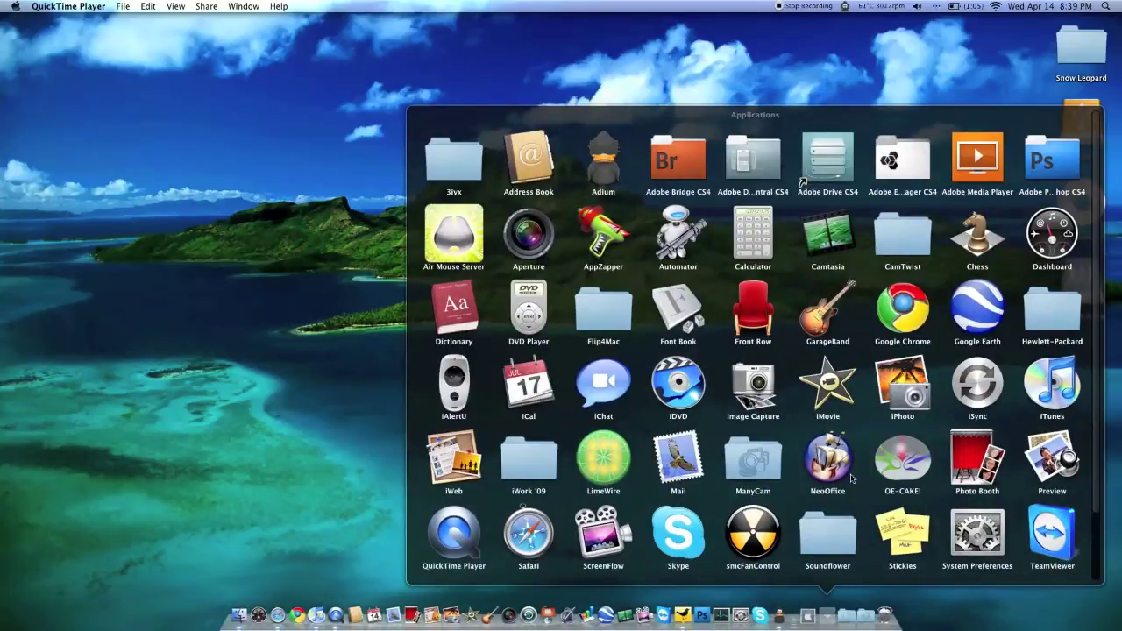
{"action": "scroll", "coordinate": [833, 419], "scroll_direction": "down", "scroll_amount": 2}
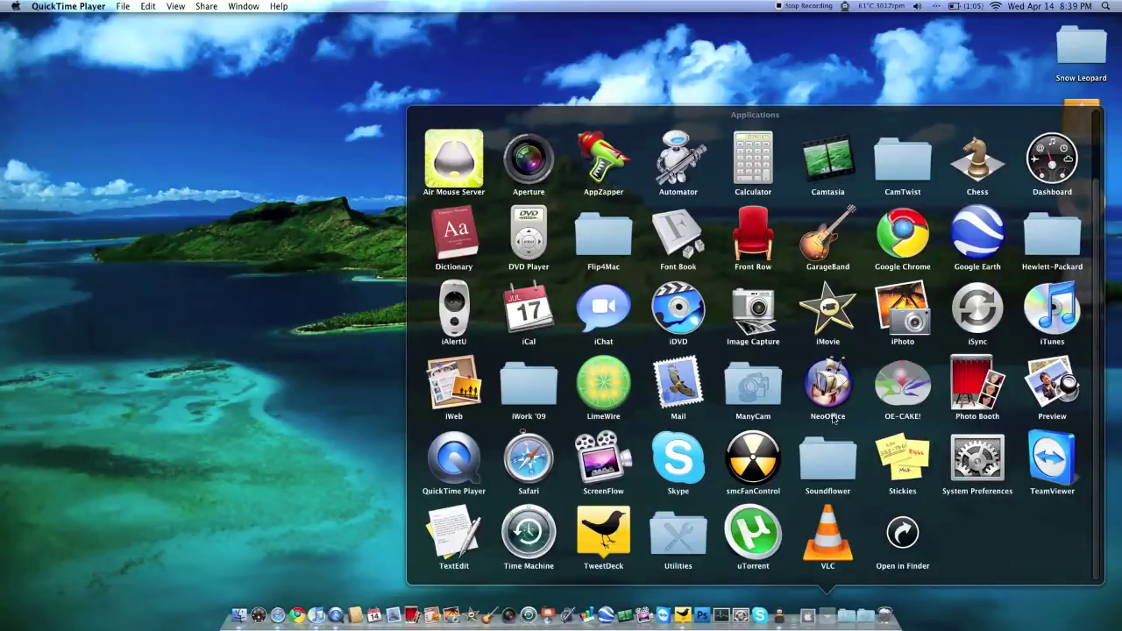
{"action": "left_click", "coordinate": [689, 547]}
{"action": "left_click", "coordinate": [838, 541]}
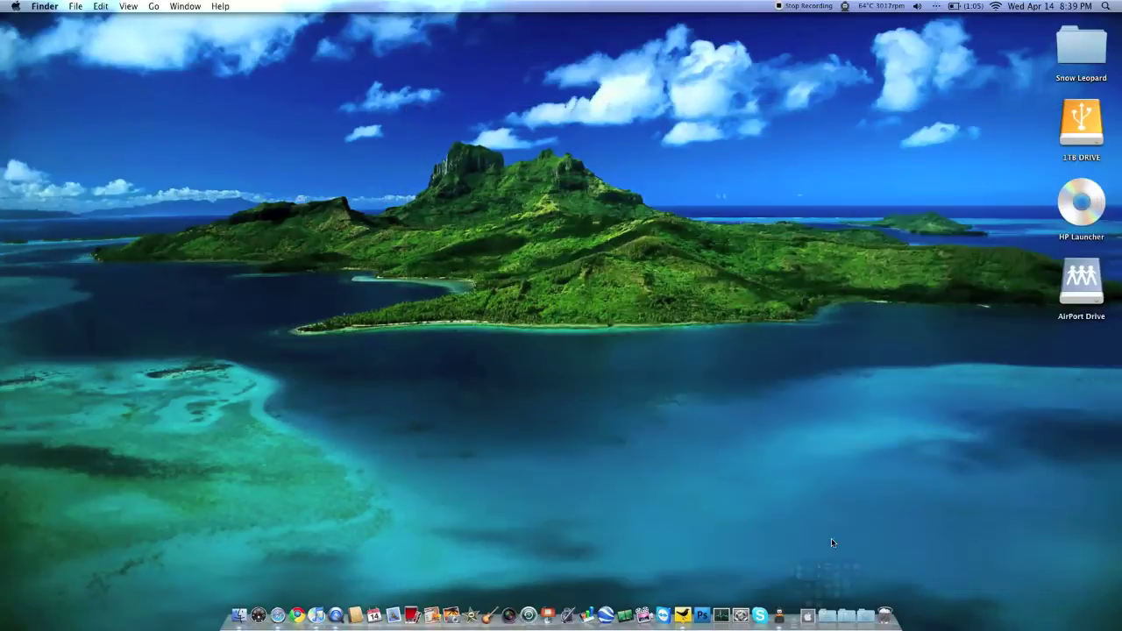
Enlarge the Utilities window, move it nearer the desktop's upper edge and increase its icon size
{"action": "left_click_drag", "start_coordinate": [784, 349], "coordinate": [902, 487]}
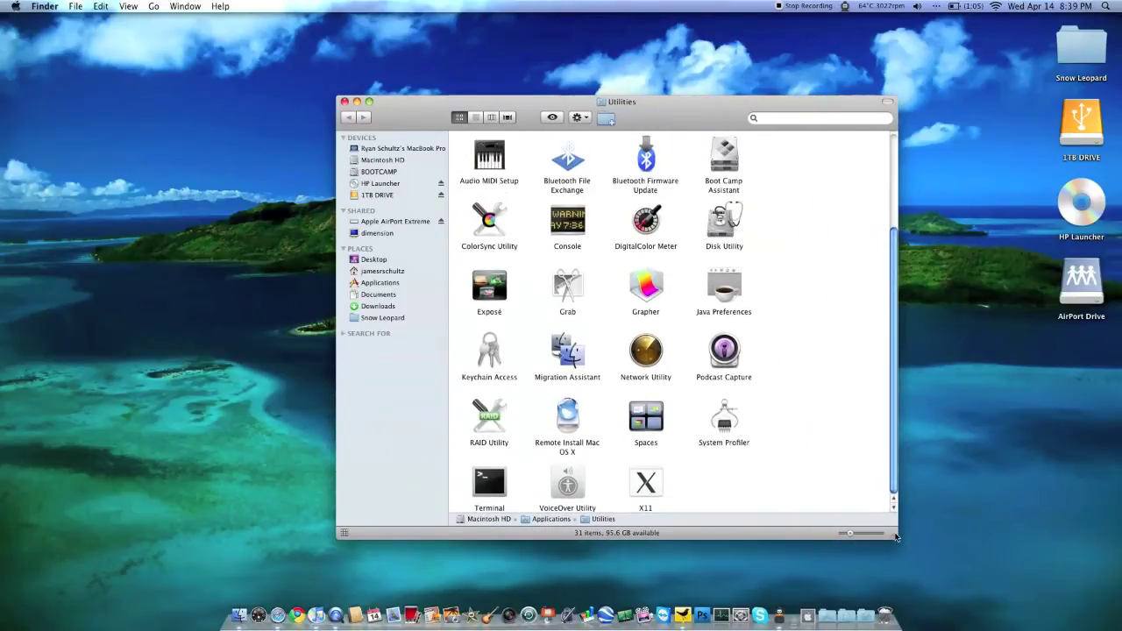
{"action": "left_click_drag", "start_coordinate": [740, 110], "coordinate": [642, 53]}
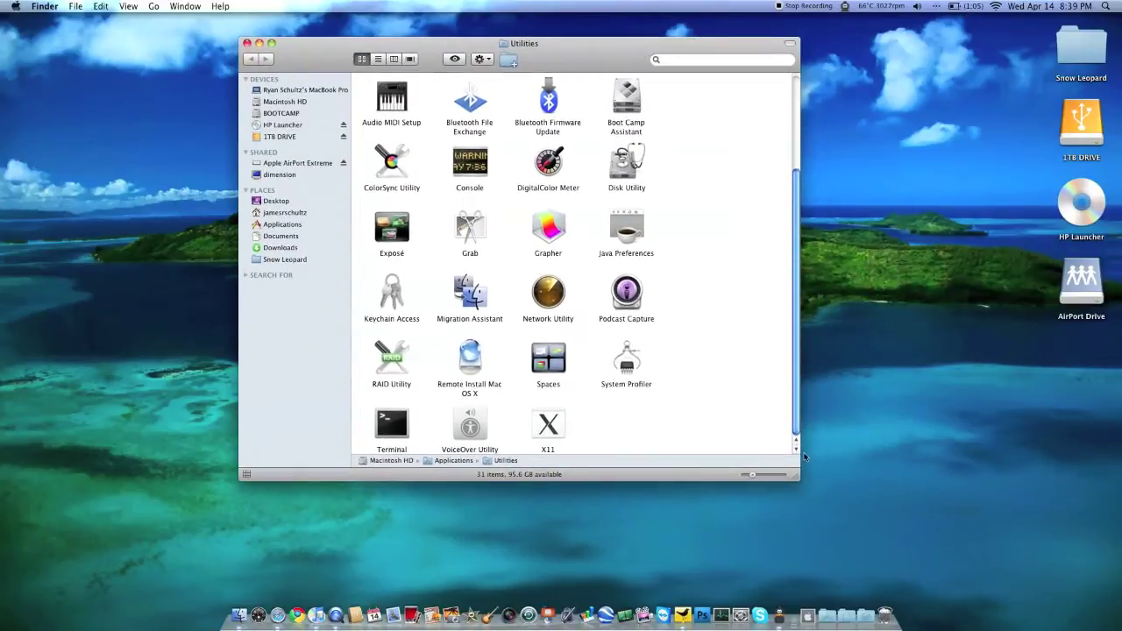
{"action": "left_click_drag", "start_coordinate": [754, 478], "coordinate": [766, 478]}
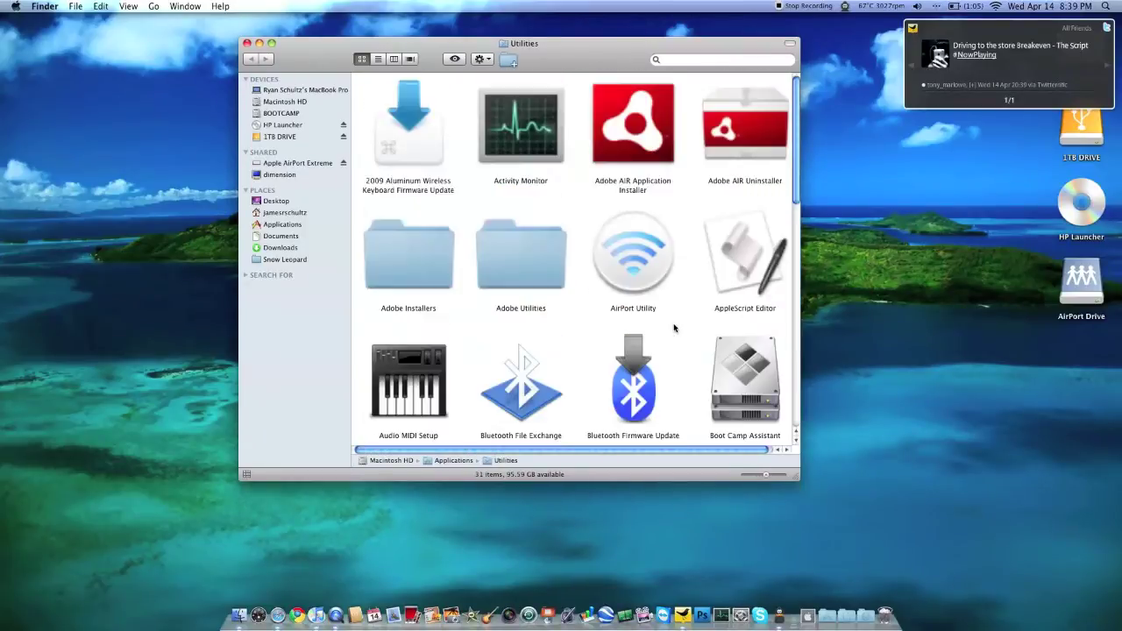
Open 2009 Aluminum Wireless Keyboard Firmware Update, check the listed keyboard's update status and quit the utility
{"action": "double_click", "coordinate": [420, 115]}
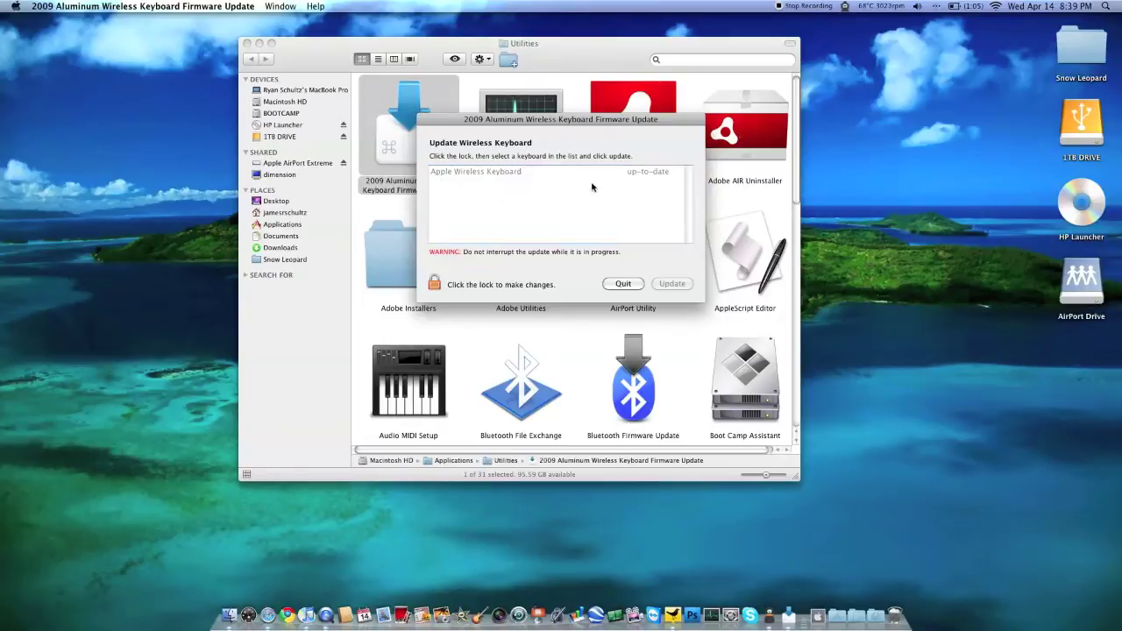
{"action": "left_click", "coordinate": [618, 284]}
{"action": "left_click", "coordinate": [644, 211]}
{"action": "left_click", "coordinate": [621, 284]}
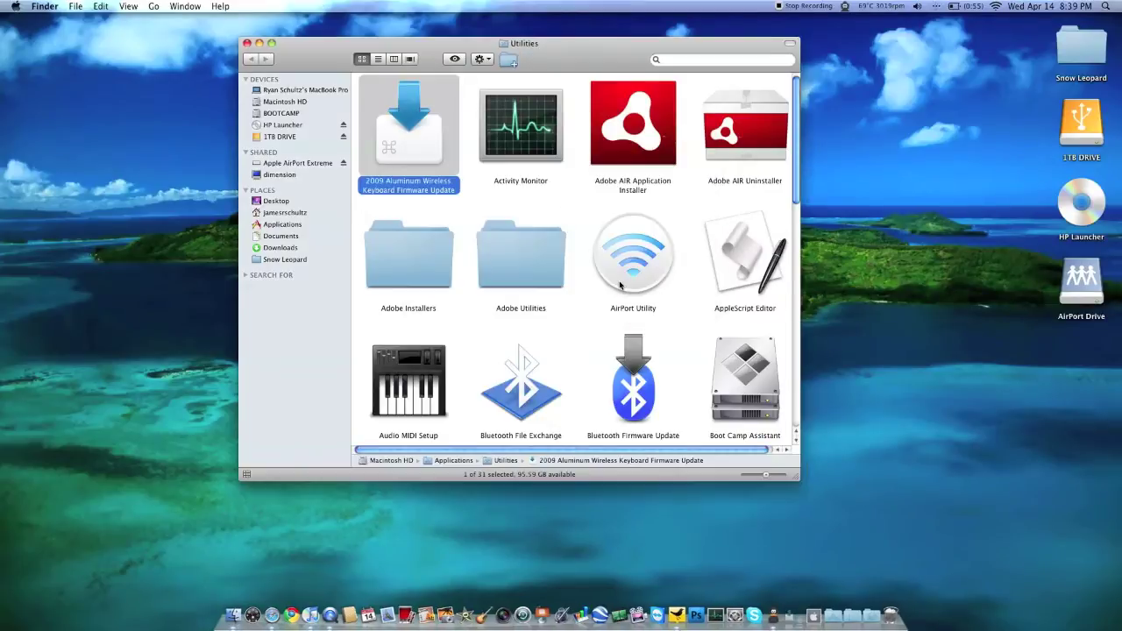
Open Activity Monitor over the Utilities window and examine CPU usage, including the separate CPU History graph
{"action": "double_click", "coordinate": [524, 132]}
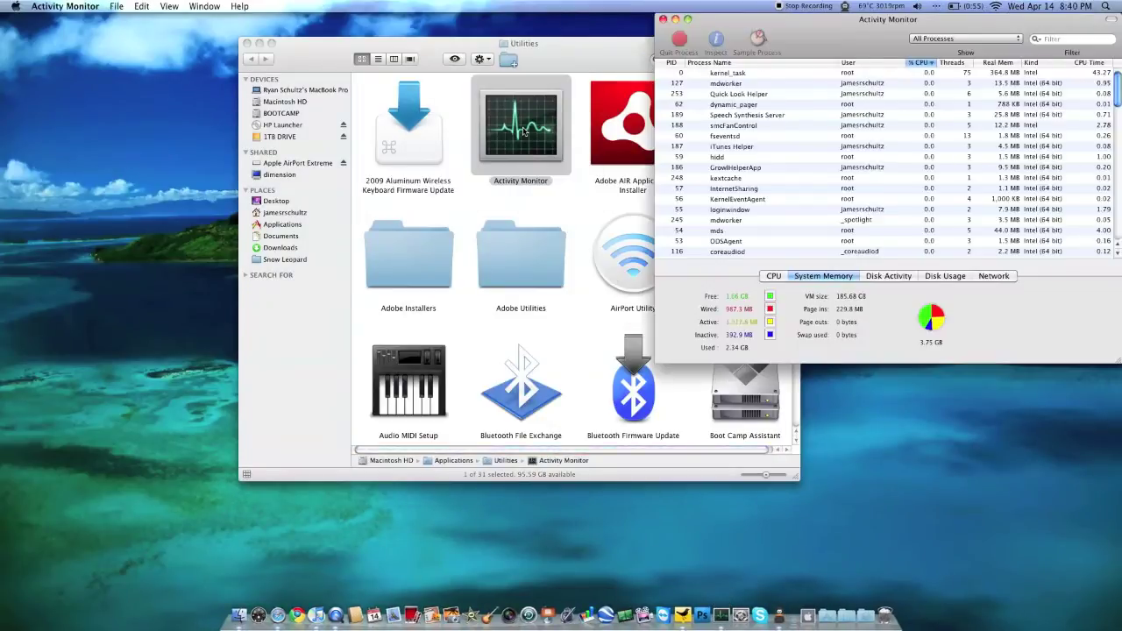
{"action": "left_click_drag", "start_coordinate": [799, 50], "coordinate": [373, 100]}
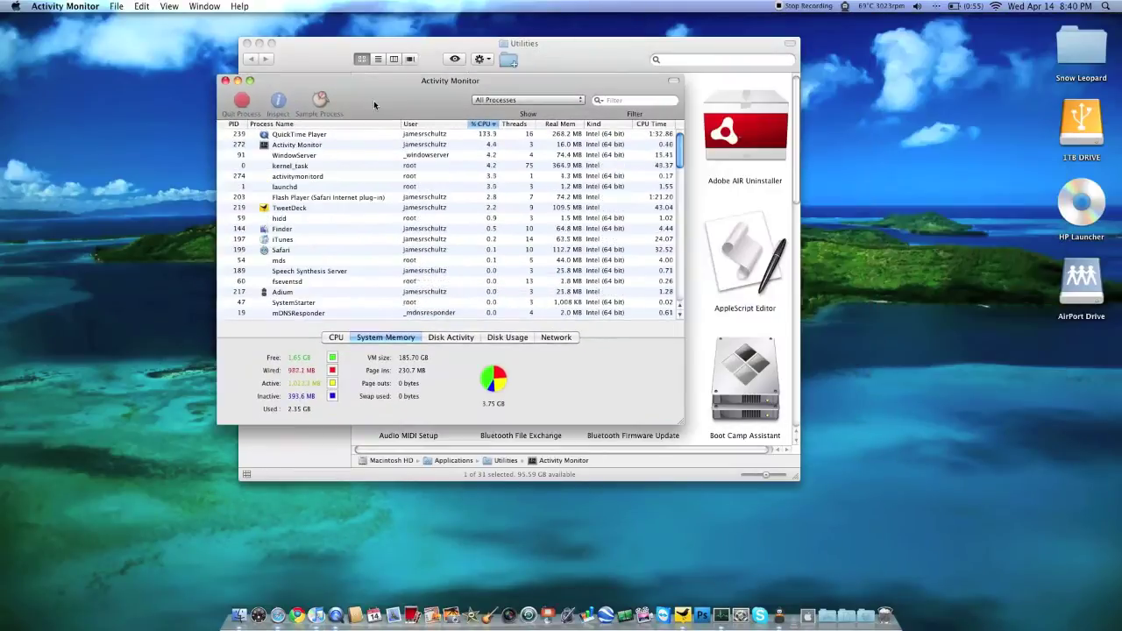
{"action": "left_click", "coordinate": [341, 339]}
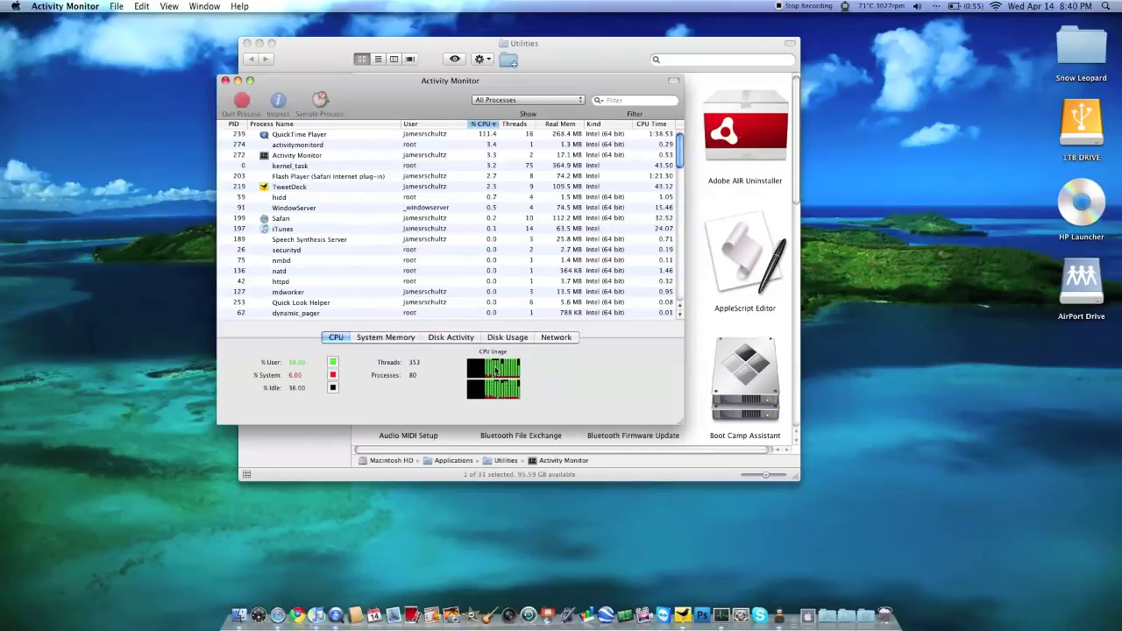
{"action": "left_click", "coordinate": [497, 377]}
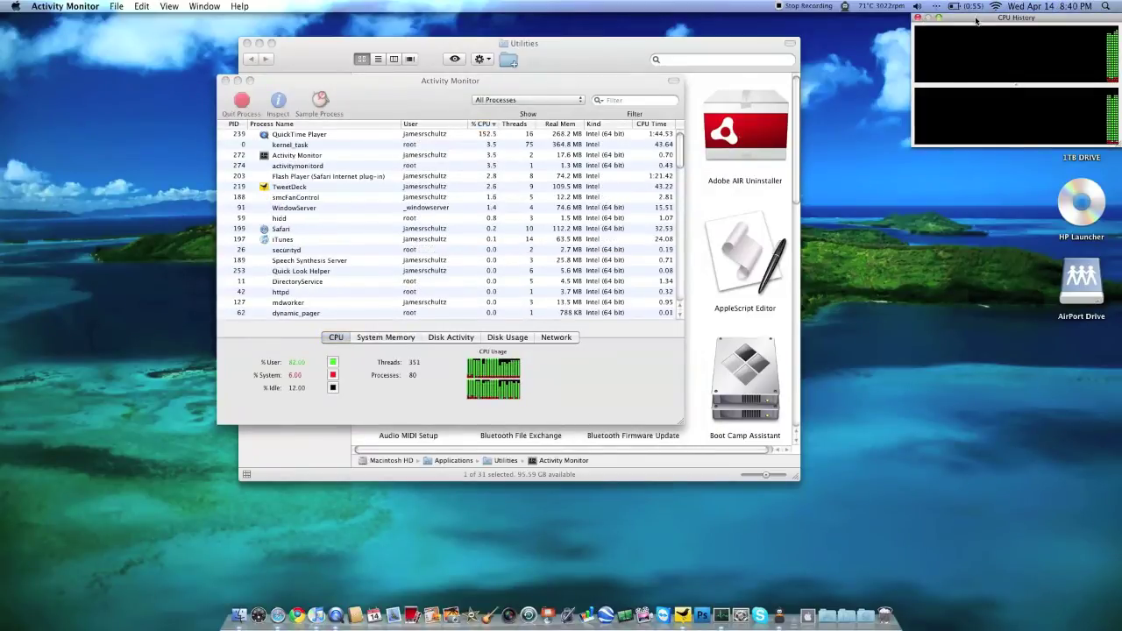
{"action": "left_click_drag", "start_coordinate": [973, 23], "coordinate": [768, 155]}
{"action": "left_click", "coordinate": [711, 151]}
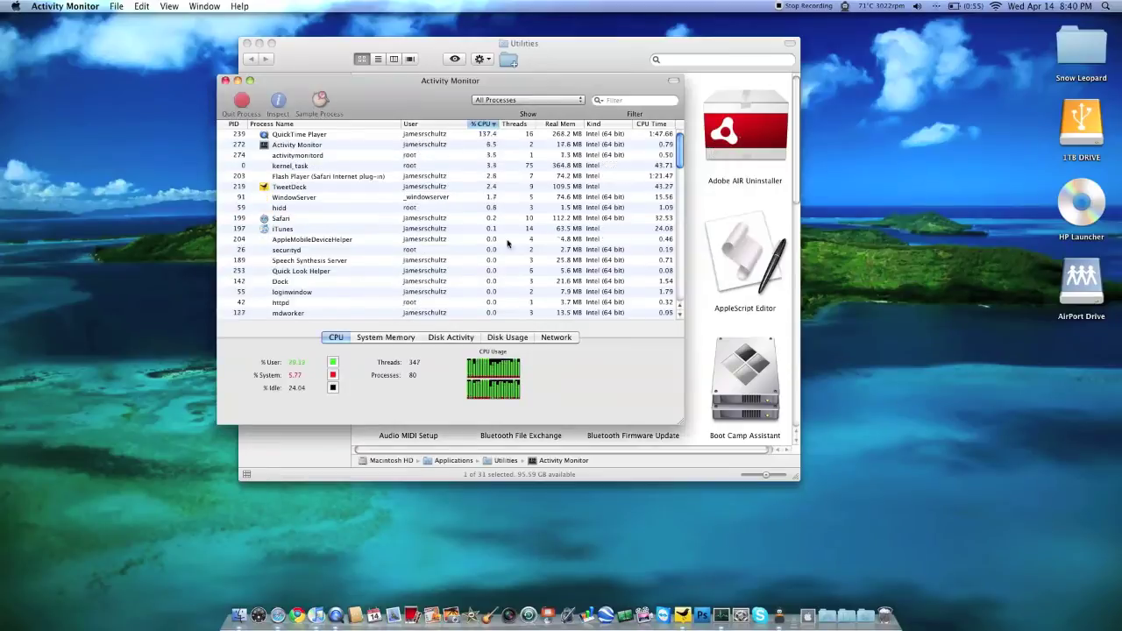
Review the System Memory, Disk Activity, Disk Usage and Network statistics, viewing disk usage for 1TB DRIVE
{"action": "left_click", "coordinate": [392, 338]}
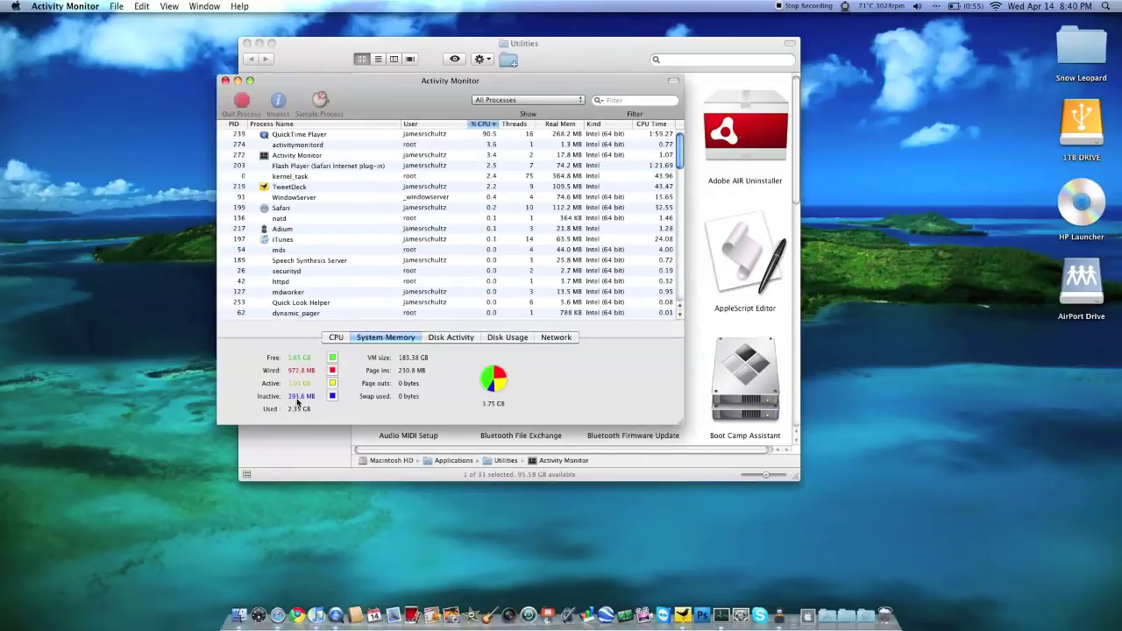
{"action": "left_click", "coordinate": [443, 341]}
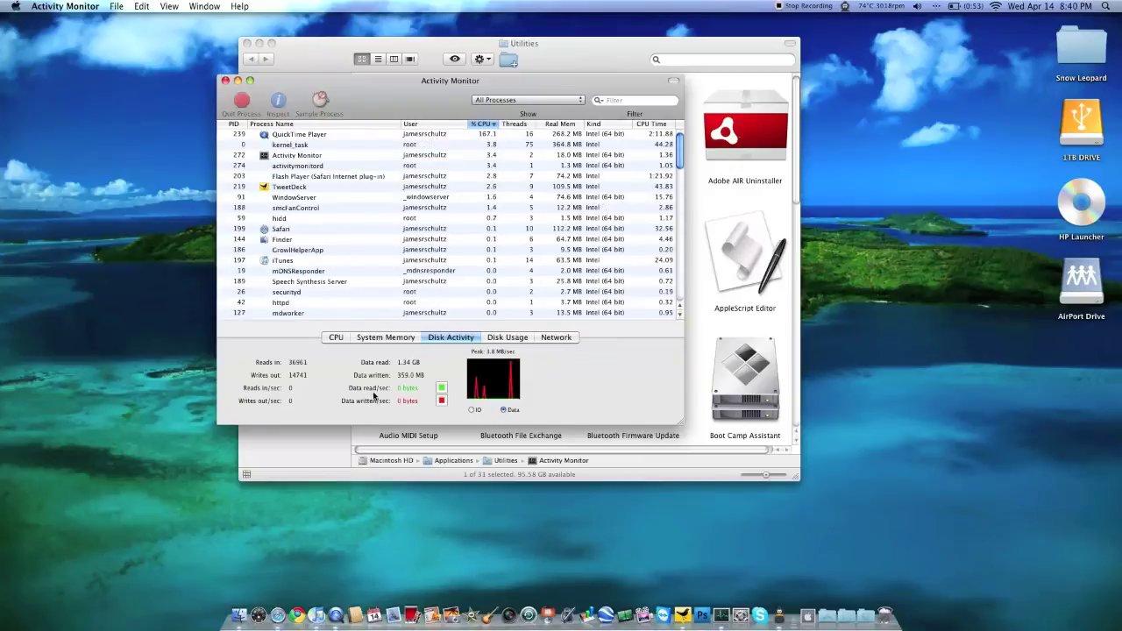
{"action": "left_click", "coordinate": [500, 338]}
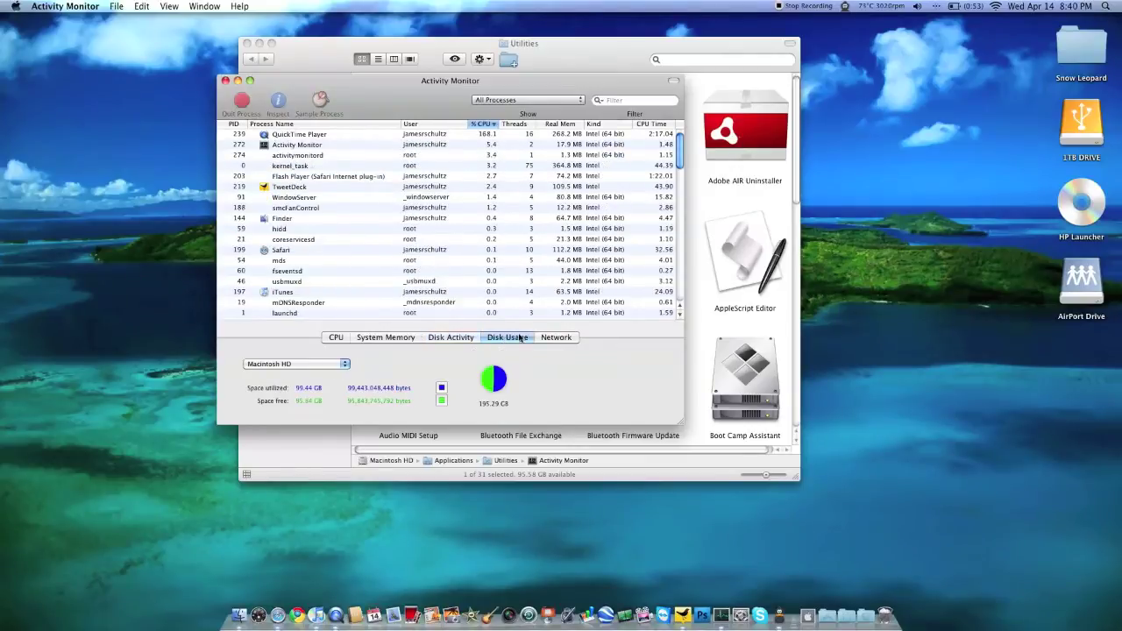
{"action": "left_click", "coordinate": [303, 365]}
{"action": "left_click", "coordinate": [295, 373]}
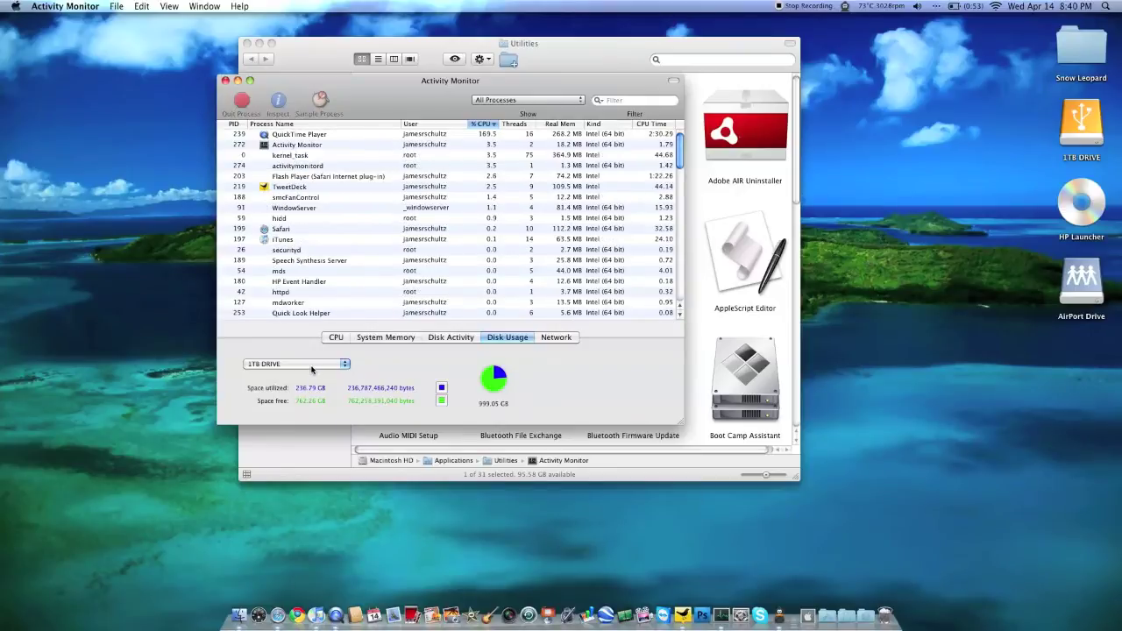
{"action": "left_click", "coordinate": [554, 337]}
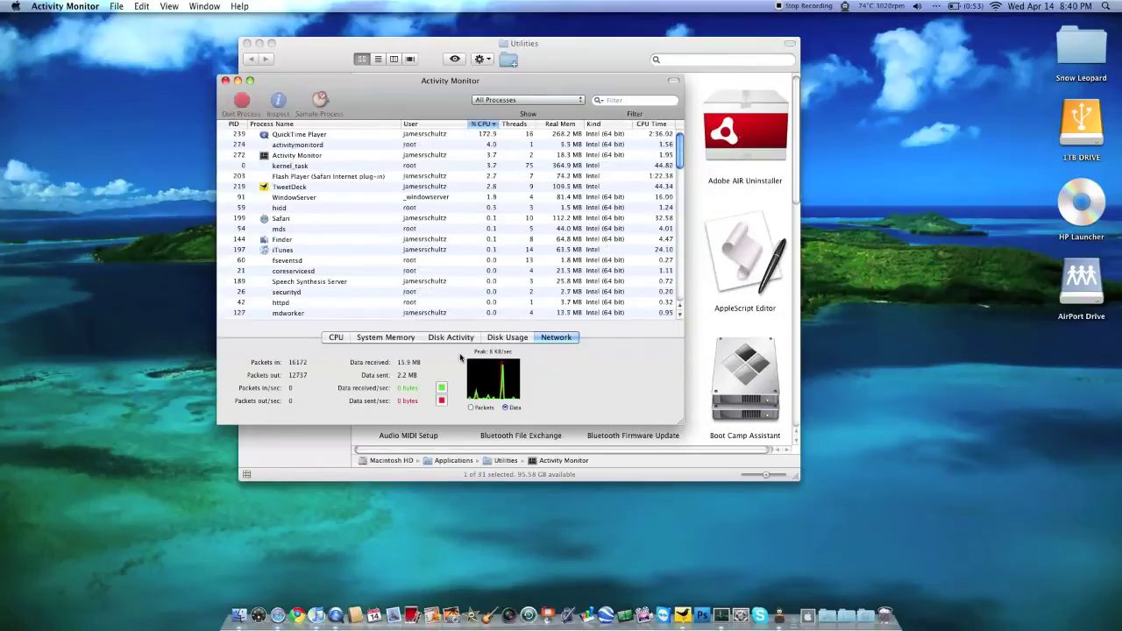
Browse the process list sorted by Real Mem and by Kind, select FlipShareAutoRun, and close Activity Monitor
{"action": "scroll", "coordinate": [422, 226], "scroll_direction": "down", "scroll_amount": 10}
{"action": "scroll", "coordinate": [421, 225], "scroll_direction": "up", "scroll_amount": 10}
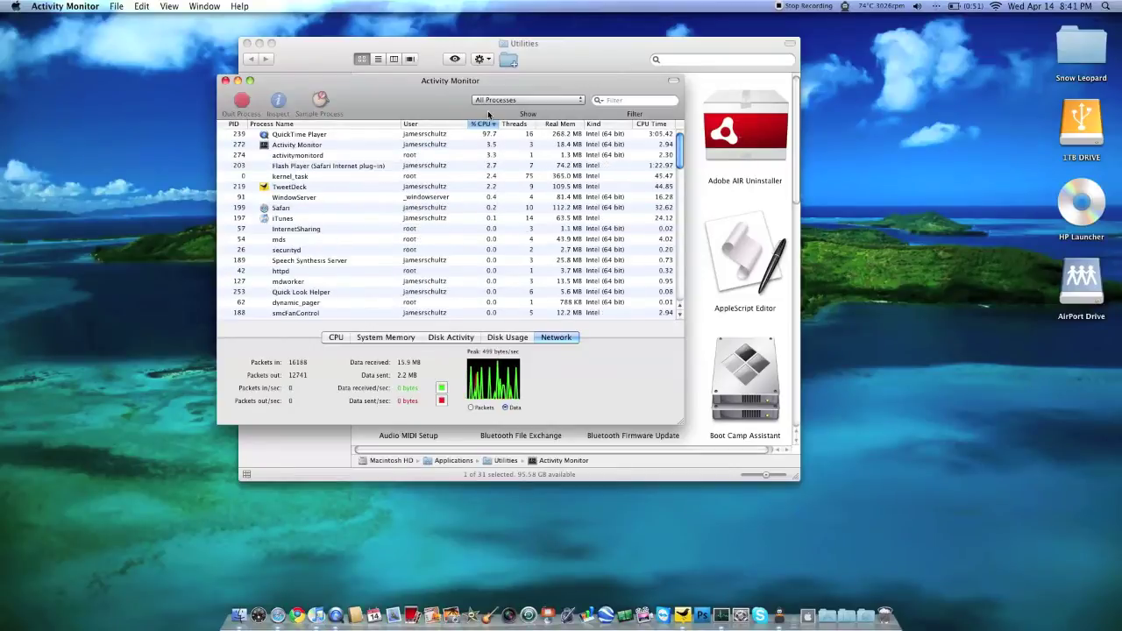
{"action": "left_click", "coordinate": [562, 123]}
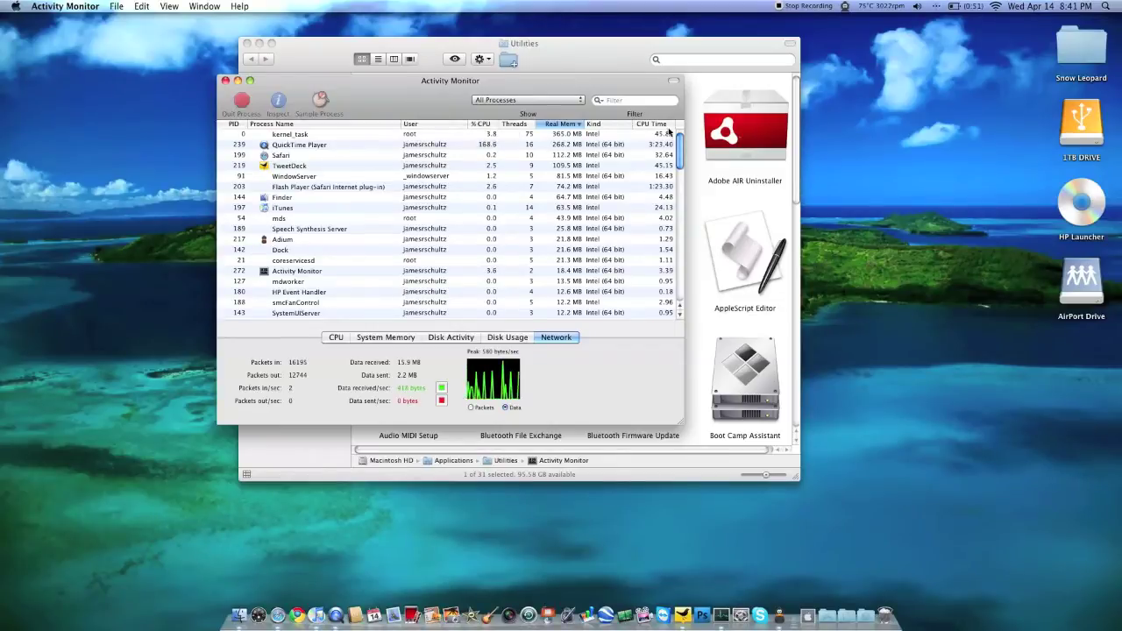
{"action": "left_click", "coordinate": [614, 124]}
{"action": "scroll", "coordinate": [623, 153], "scroll_direction": "down", "scroll_amount": 5}
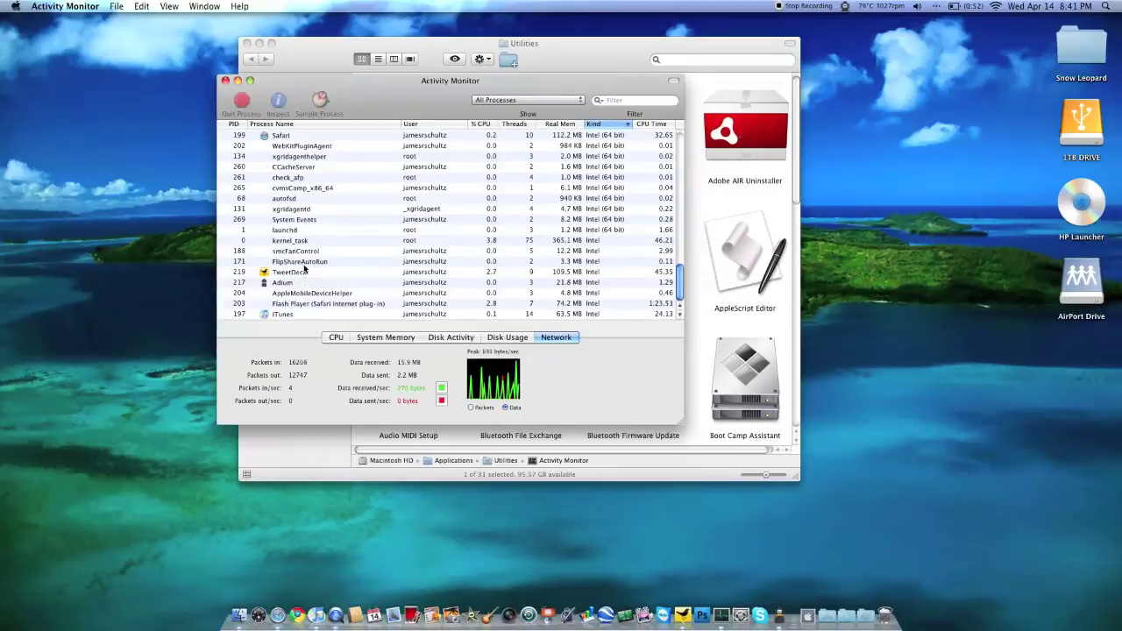
{"action": "left_click", "coordinate": [304, 262]}
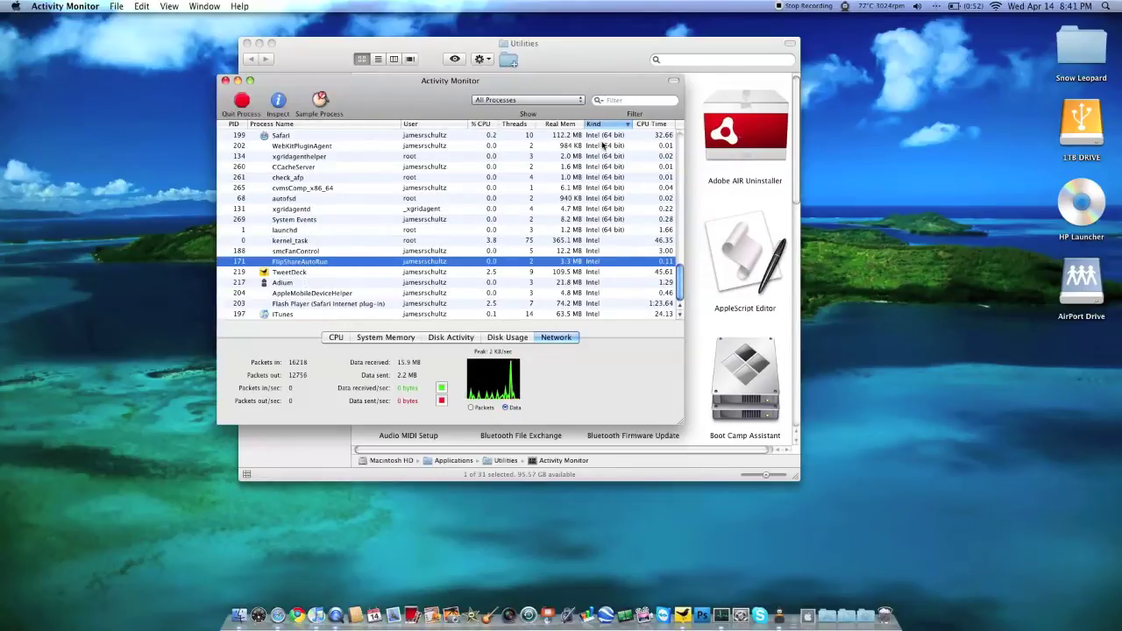
{"action": "left_click", "coordinate": [226, 80]}
Open AirPort Utility from the Utilities folder, view the Apple AirPort Extreme's details and close it
{"action": "left_click", "coordinate": [625, 128]}
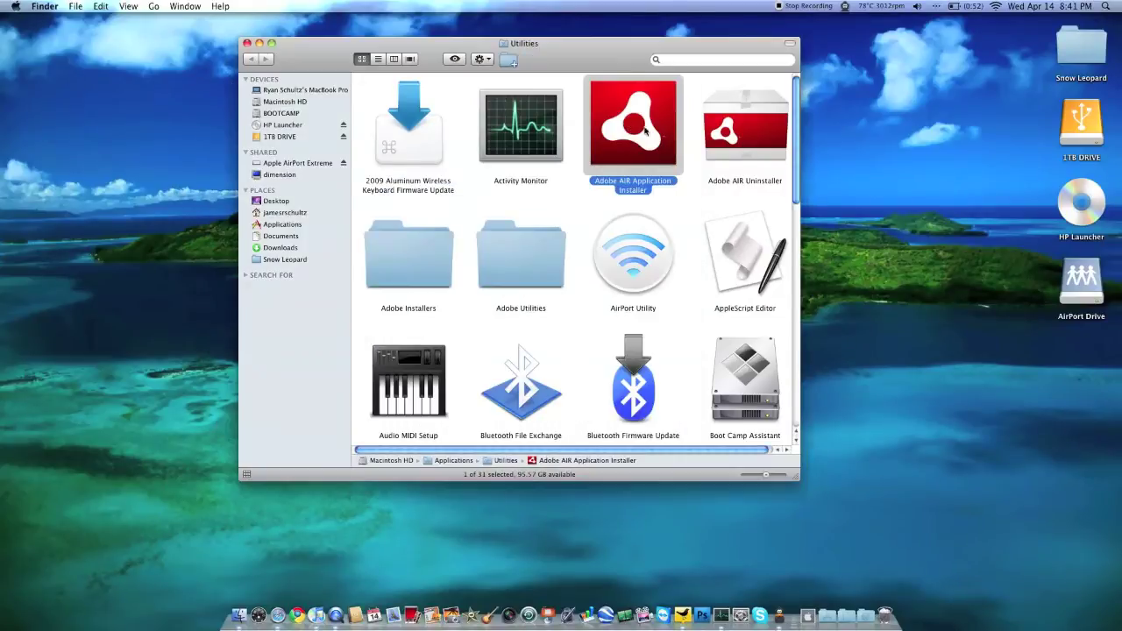
{"action": "scroll", "coordinate": [449, 186], "scroll_direction": "down", "scroll_amount": 3}
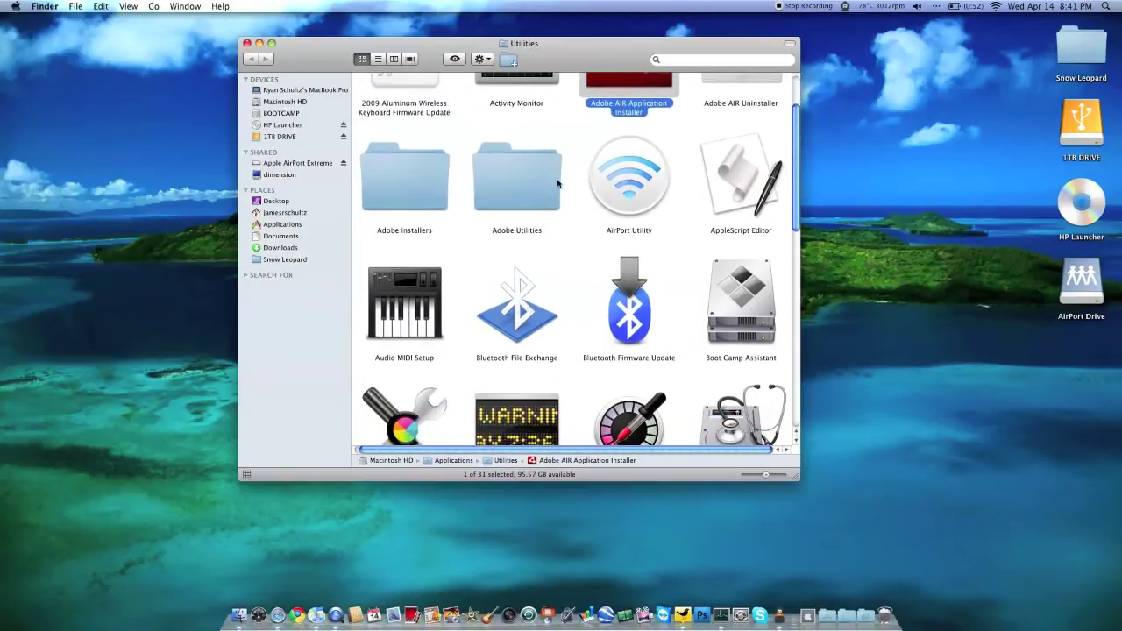
{"action": "double_click", "coordinate": [614, 182]}
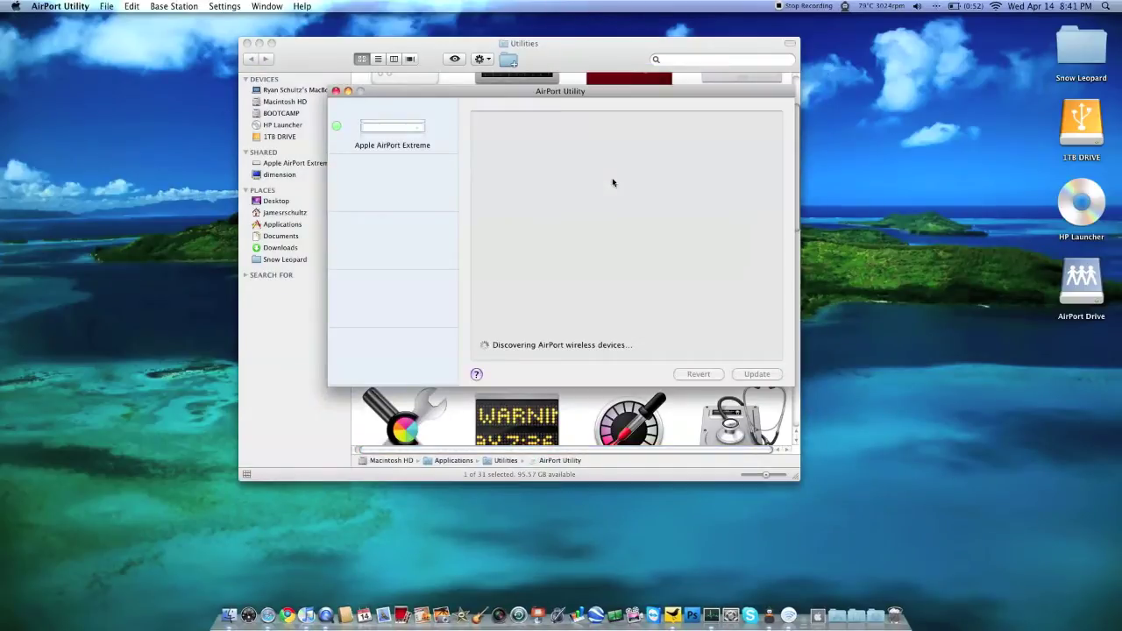
{"action": "left_click", "coordinate": [426, 145]}
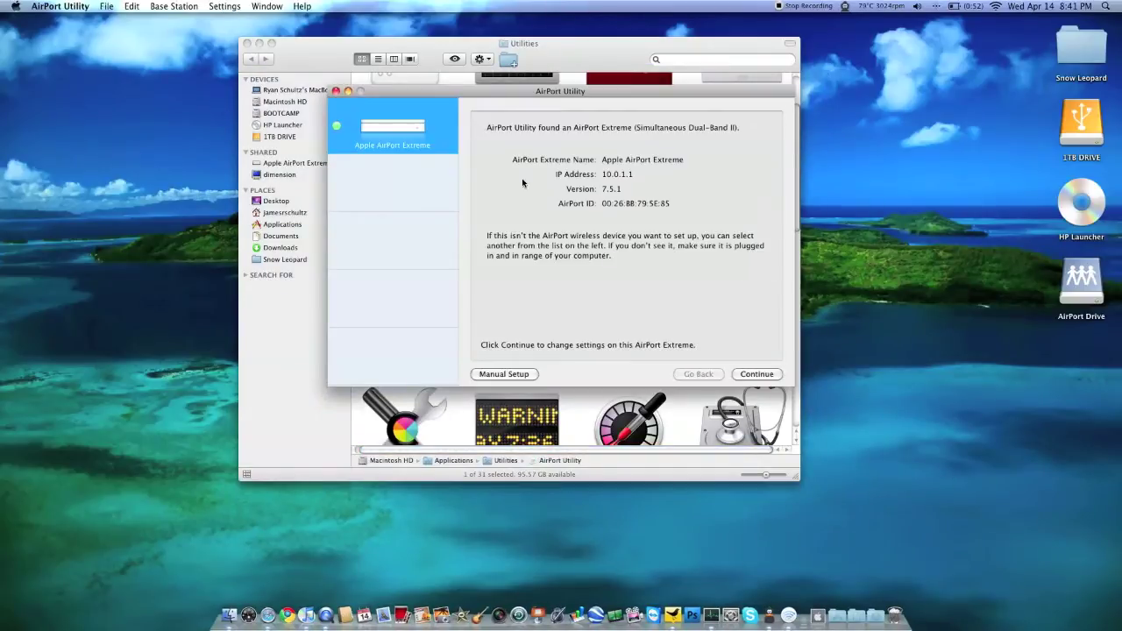
{"action": "left_click", "coordinate": [336, 92]}
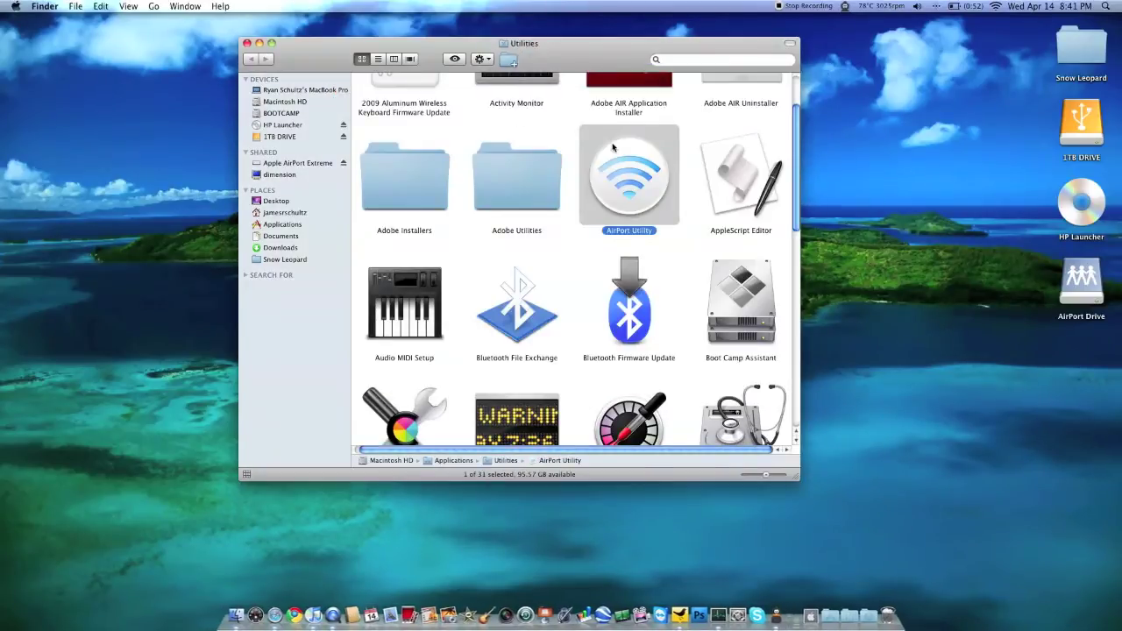
Open AppleScript Editor to view its empty script window, close that window and return to the Utilities folder
{"action": "double_click", "coordinate": [716, 170]}
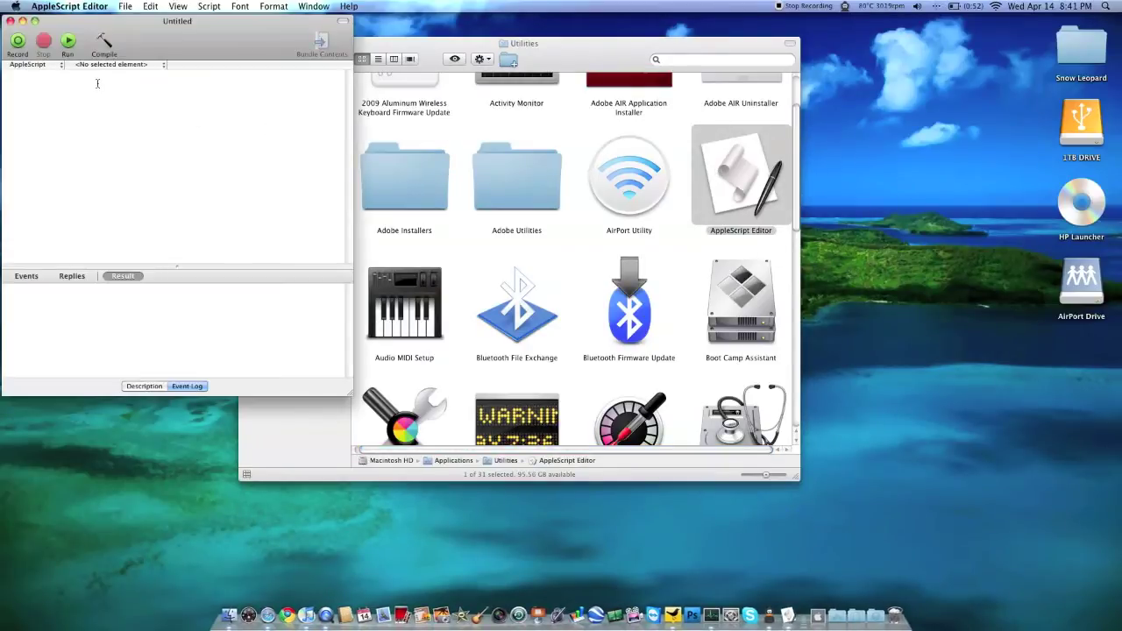
{"action": "left_click", "coordinate": [10, 21]}
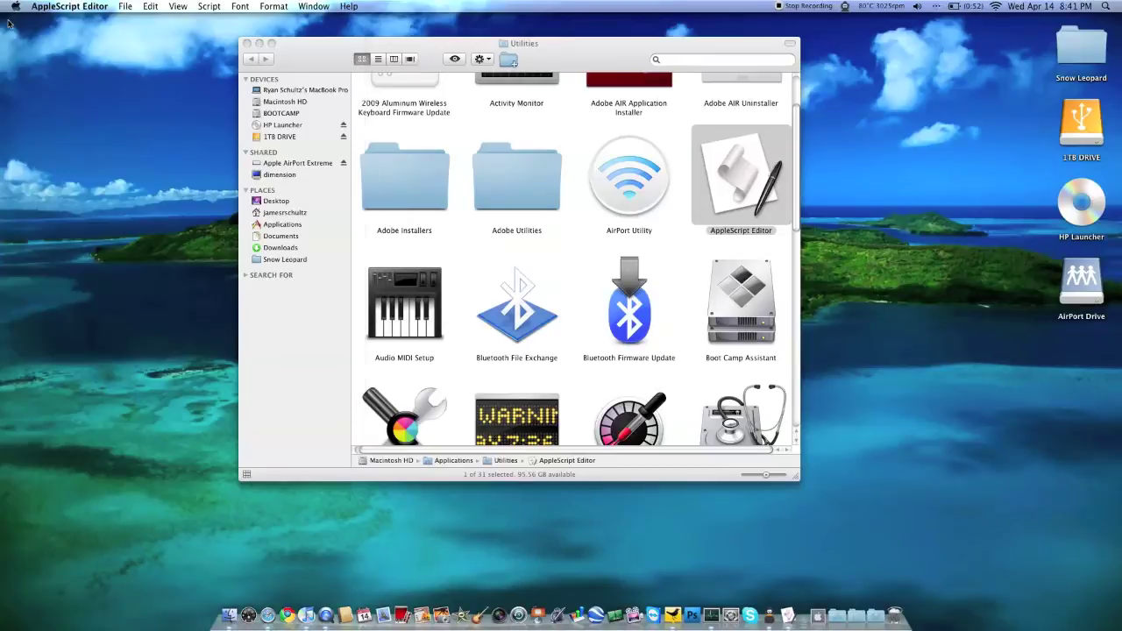
{"action": "left_click", "coordinate": [668, 235]}
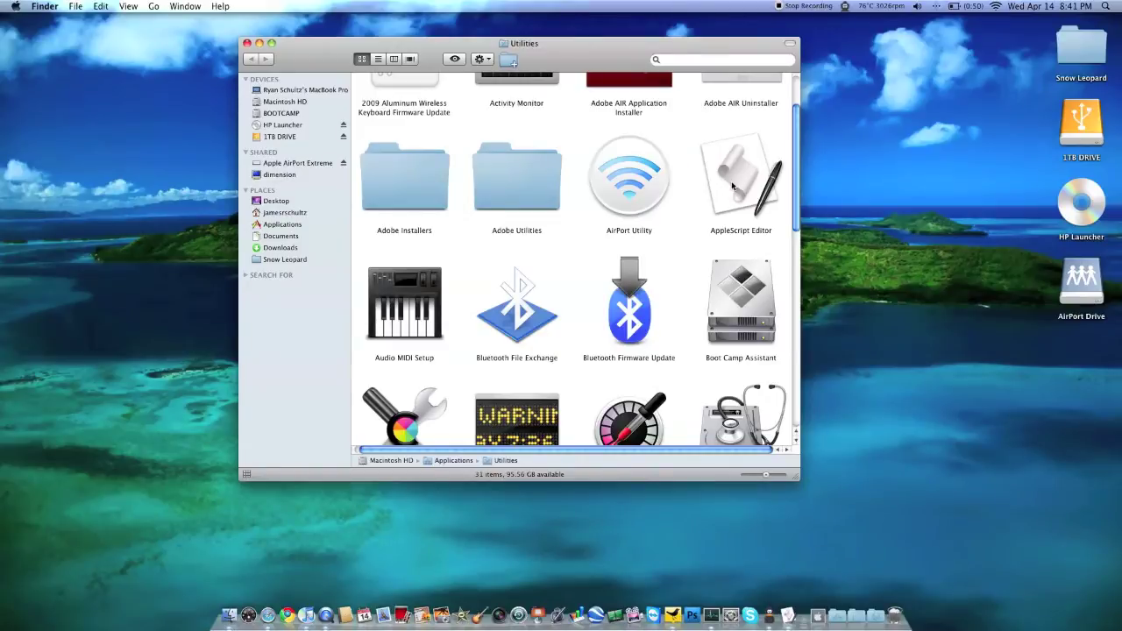
Open Audio MIDI Setup from the Utilities folder to view the audio devices
{"action": "scroll", "coordinate": [733, 186], "scroll_direction": "down", "scroll_amount": 5}
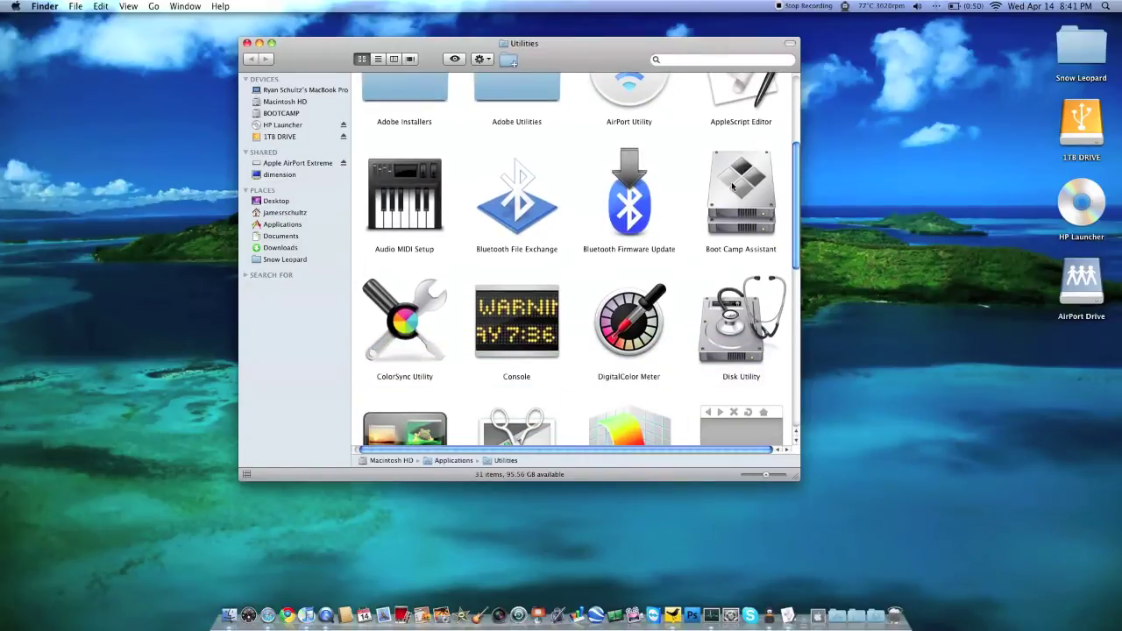
{"action": "scroll", "coordinate": [739, 109], "scroll_direction": "up", "scroll_amount": 3}
{"action": "scroll", "coordinate": [740, 113], "scroll_direction": "down", "scroll_amount": 3}
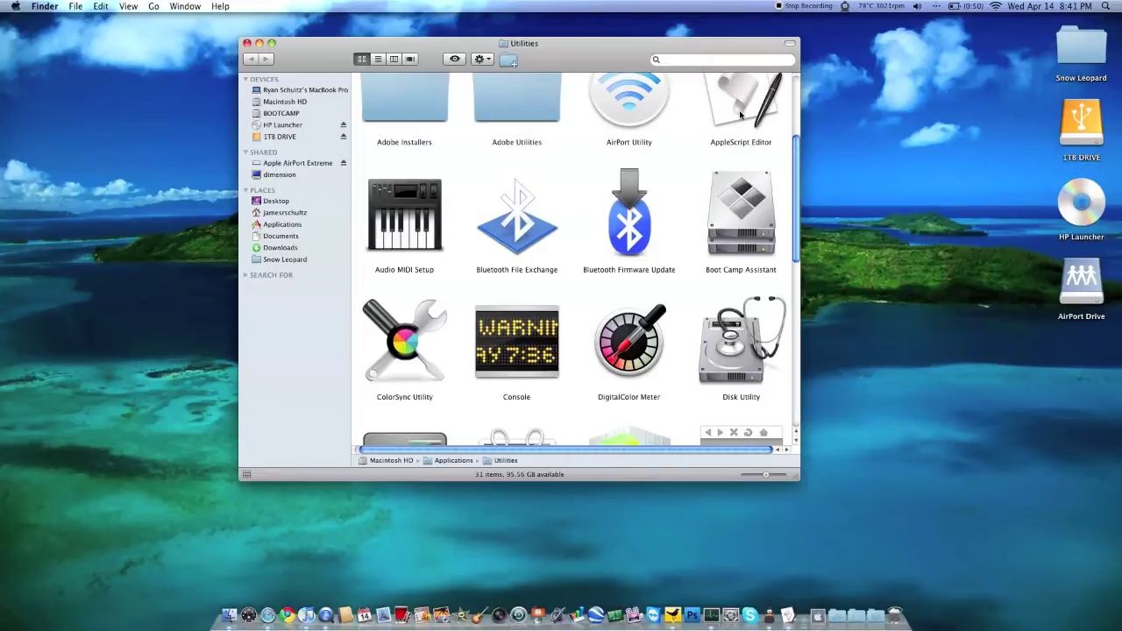
{"action": "double_click", "coordinate": [401, 217]}
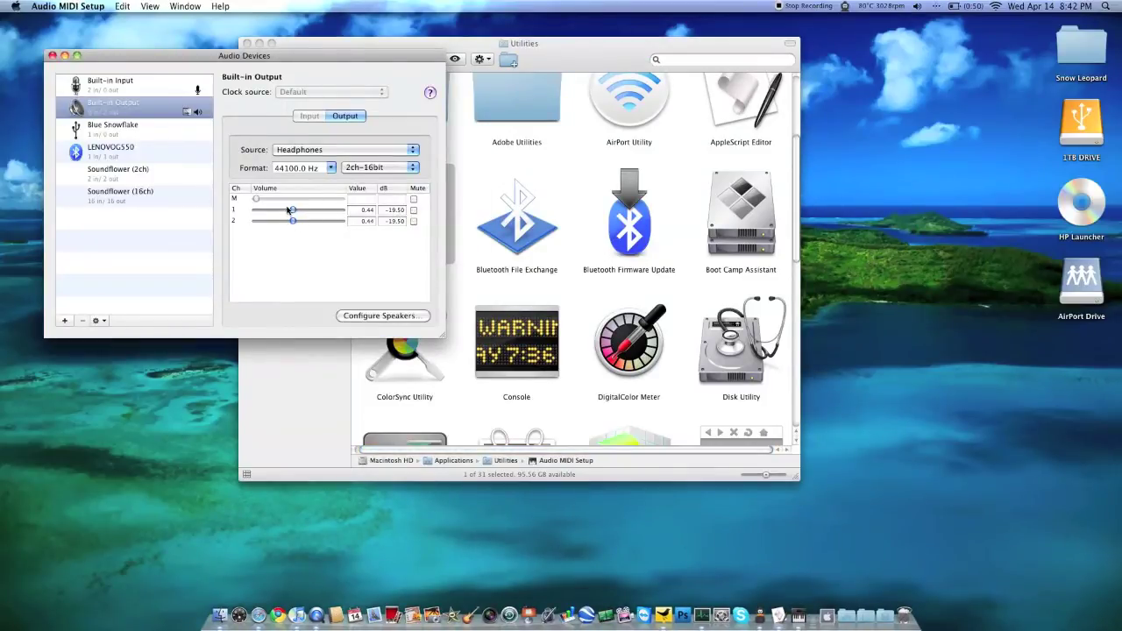
View the source options and the bit-depth format options available for Built-in Output
{"action": "left_click", "coordinate": [276, 152]}
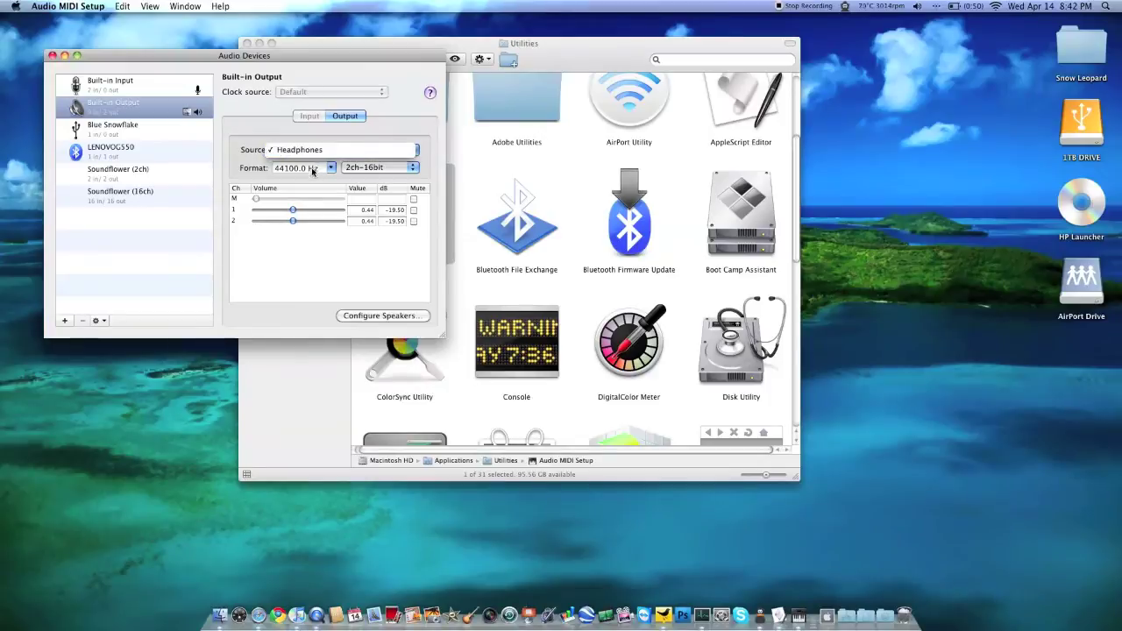
{"action": "left_click", "coordinate": [361, 170]}
{"action": "left_click", "coordinate": [367, 172]}
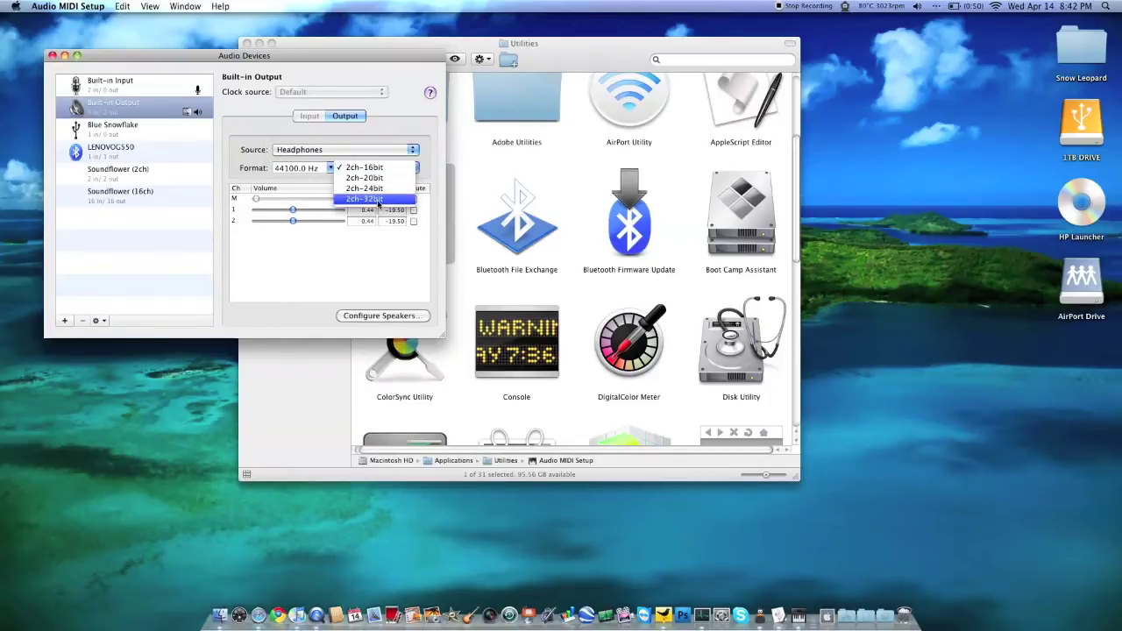
{"action": "left_click", "coordinate": [383, 152]}
View the Built-in Input, Built-in Output, LENOVOG550 and Soundflower (2ch) devices, then close the Audio Devices window
{"action": "left_click", "coordinate": [159, 112]}
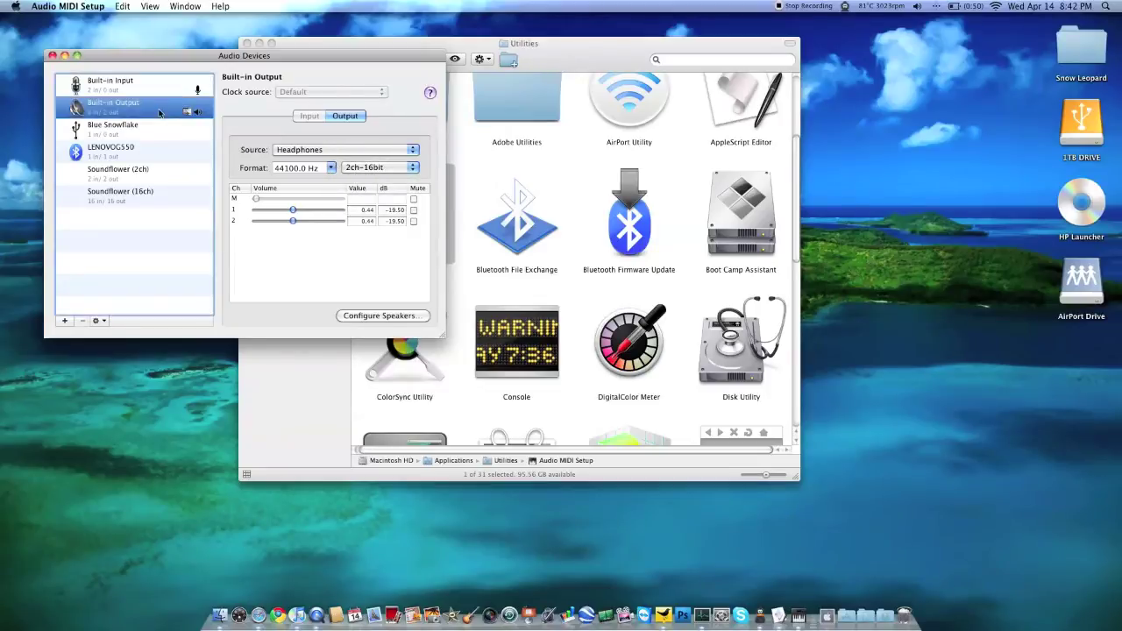
{"action": "left_click", "coordinate": [159, 88]}
{"action": "left_click", "coordinate": [154, 106]}
{"action": "left_click", "coordinate": [151, 151]}
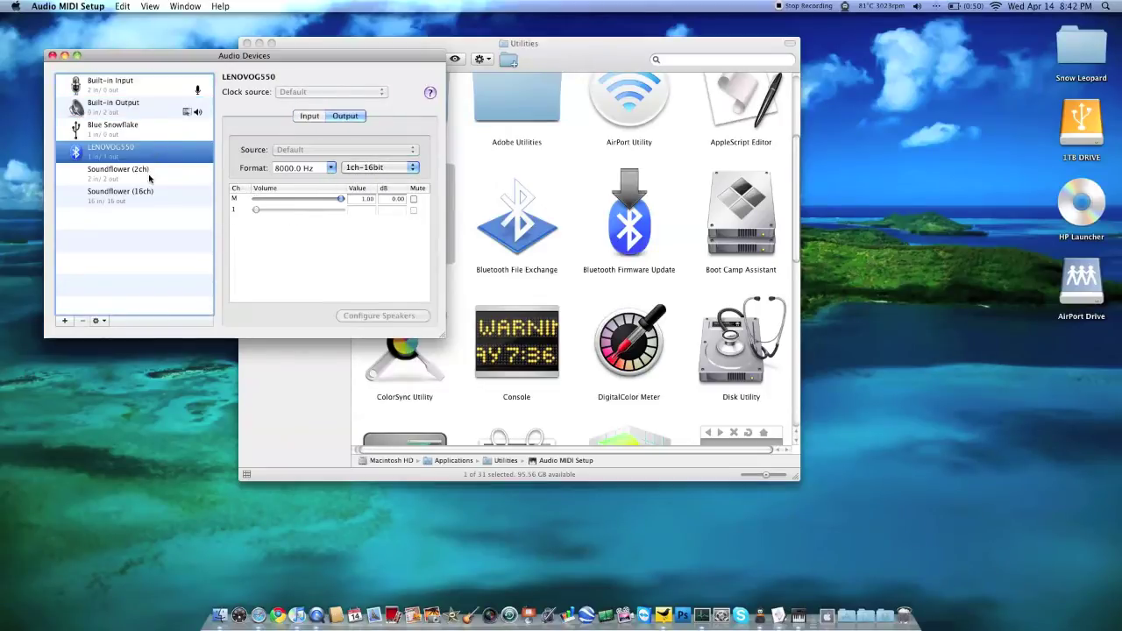
{"action": "left_click", "coordinate": [151, 173]}
{"action": "left_click", "coordinate": [52, 56]}
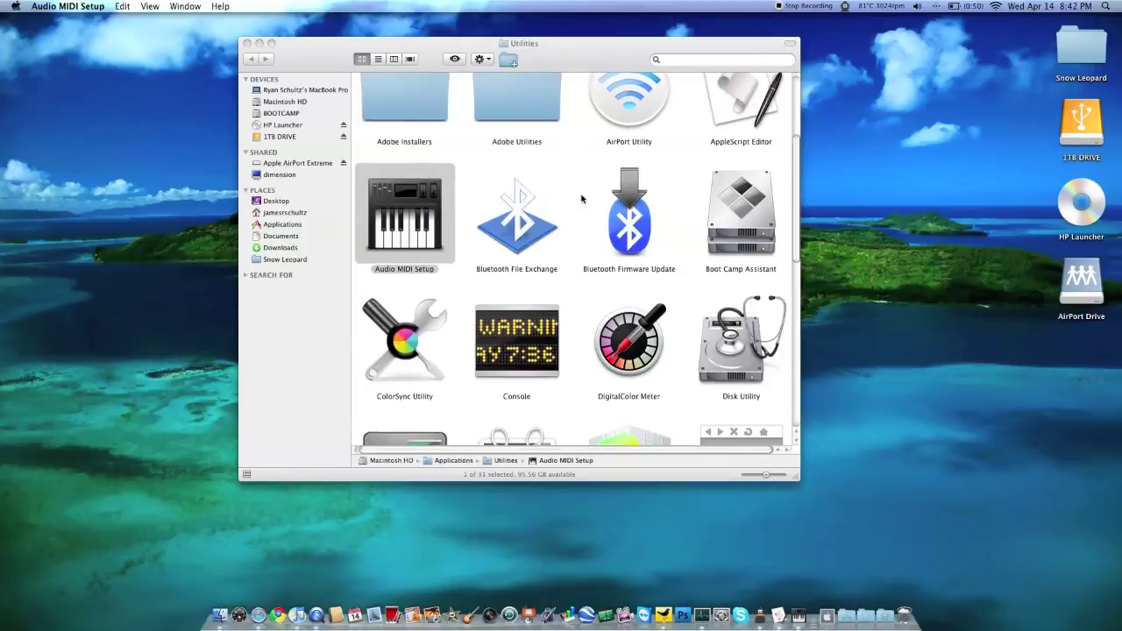
Select Bluetooth File Exchange, Bluetooth Firmware Update and Boot Camp Assistant one after another in the Utilities folder
{"action": "left_click", "coordinate": [534, 230]}
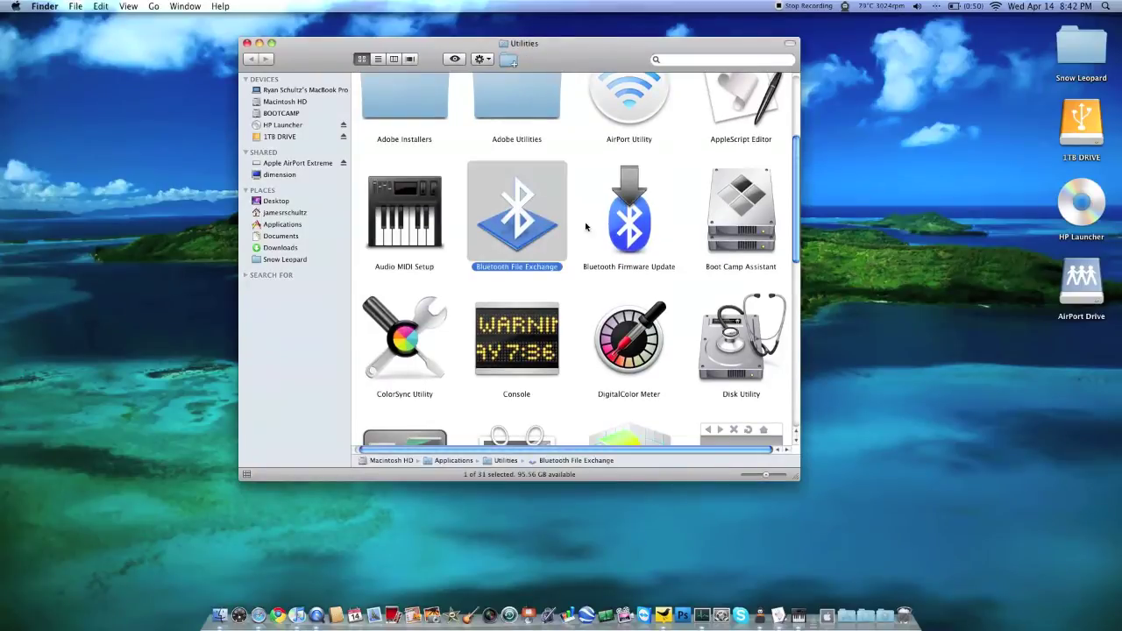
{"action": "left_click", "coordinate": [629, 226]}
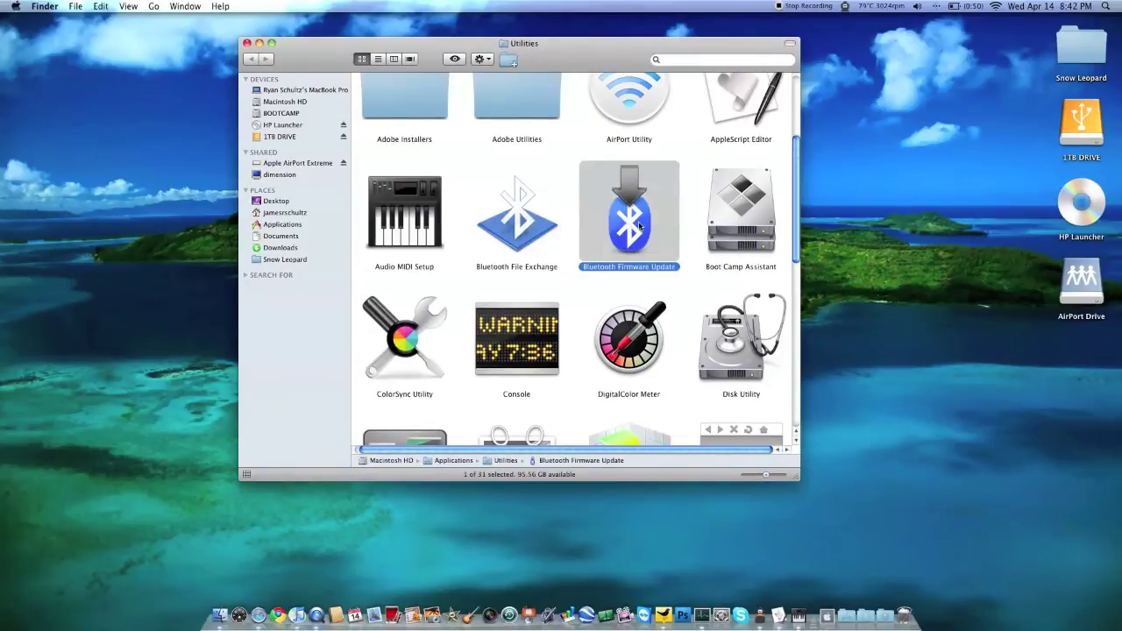
{"action": "left_click", "coordinate": [764, 230]}
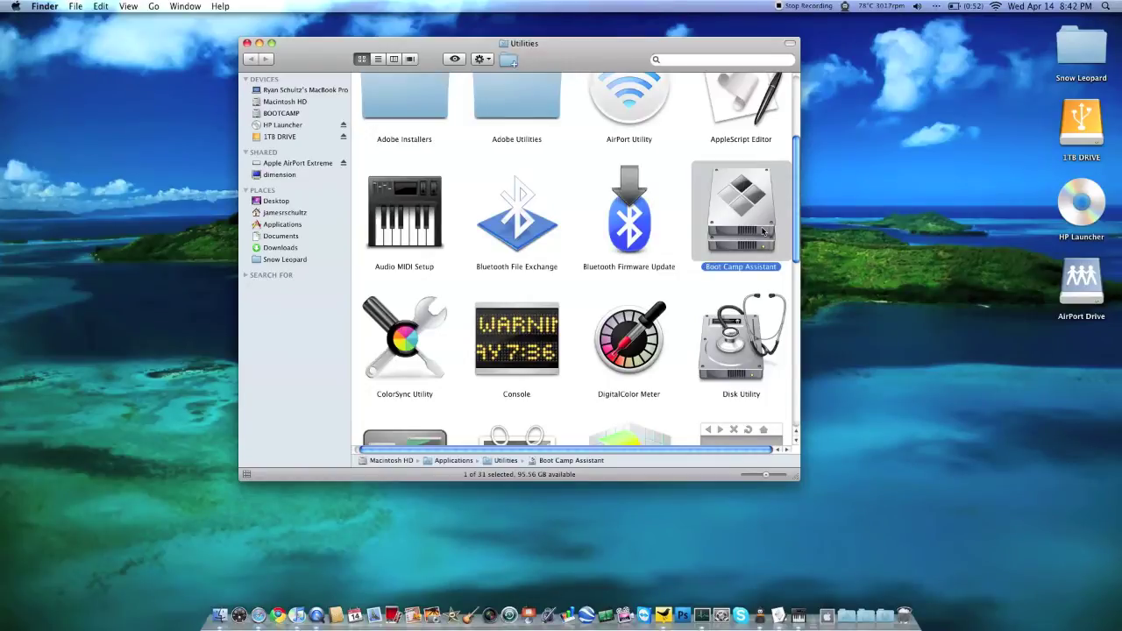
Open ColorSync Utility from the Utilities folder to view Profile First Aid, and close its window
{"action": "double_click", "coordinate": [404, 338]}
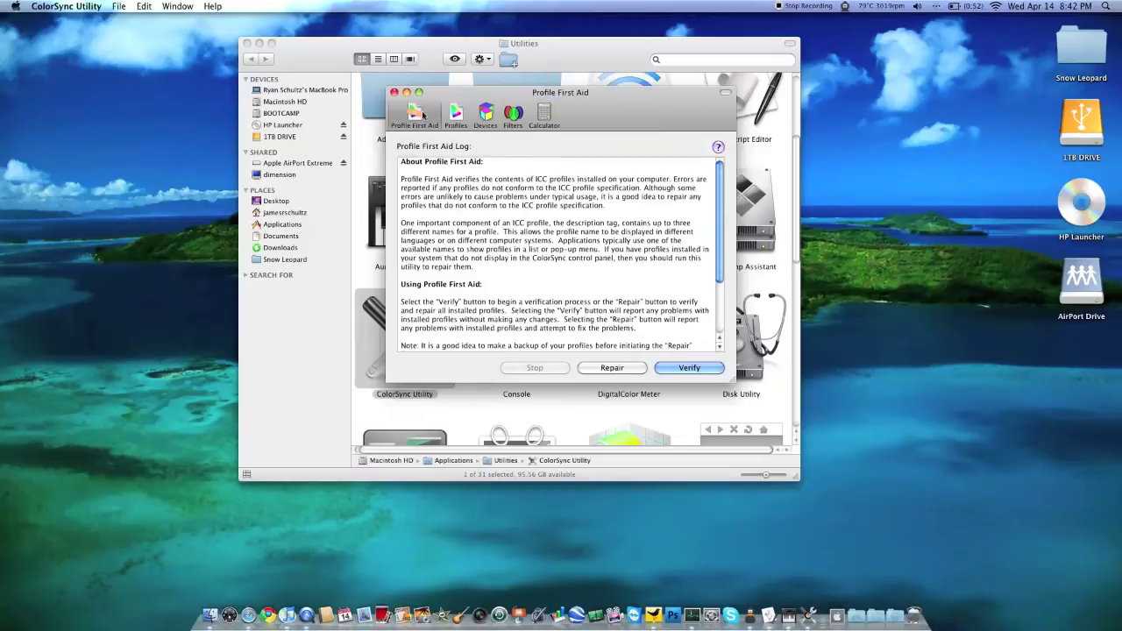
{"action": "left_click", "coordinate": [393, 93]}
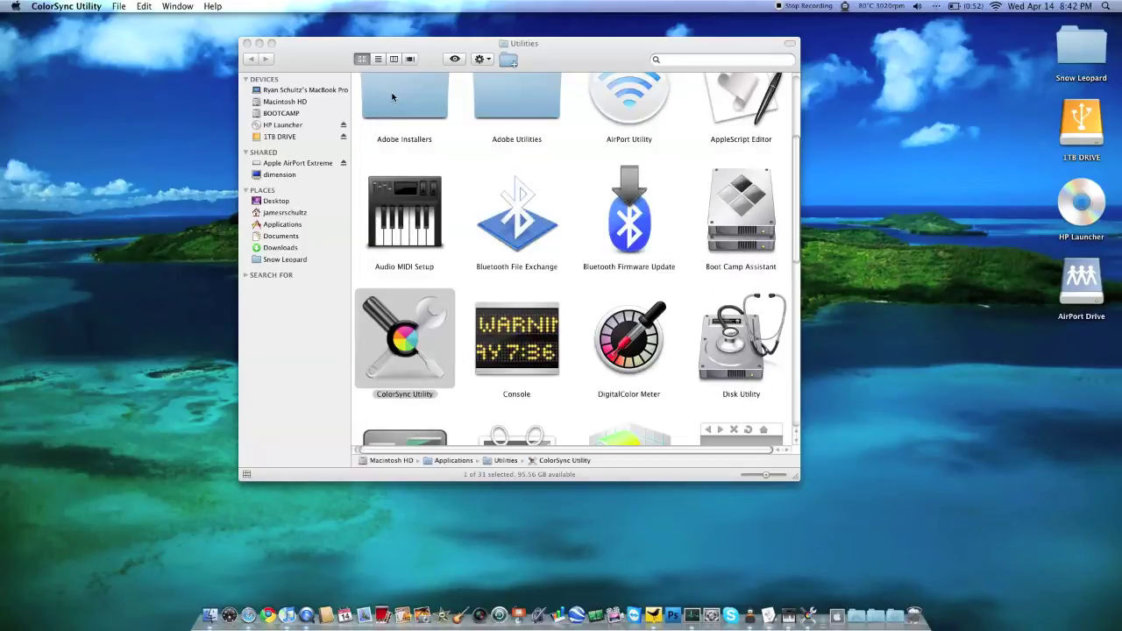
{"action": "left_click", "coordinate": [412, 382]}
Open Console from the Utilities folder, browse its messages back to the earliest entries and close the window
{"action": "double_click", "coordinate": [516, 342]}
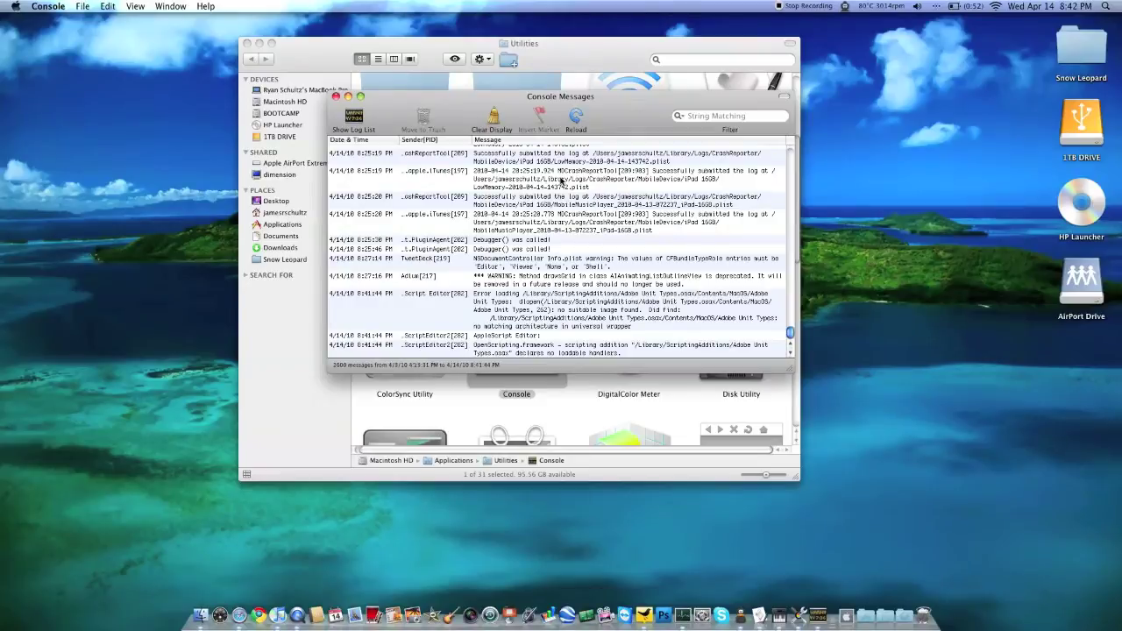
{"action": "scroll", "coordinate": [561, 182], "scroll_direction": "up", "scroll_amount": 20}
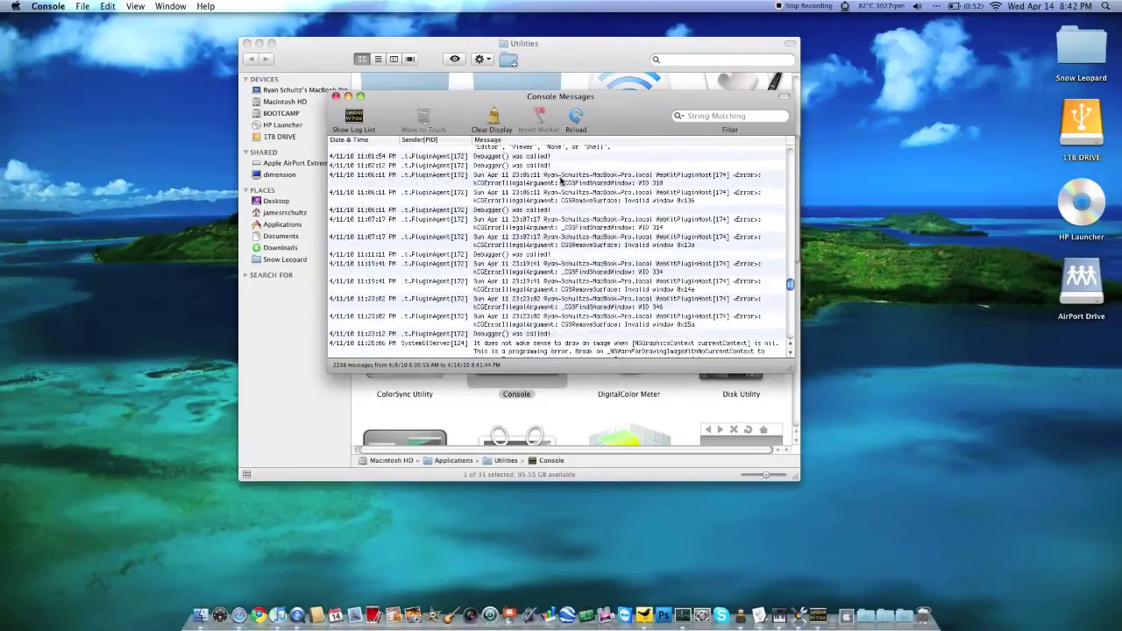
{"action": "scroll", "coordinate": [563, 179], "scroll_direction": "up", "scroll_amount": 20}
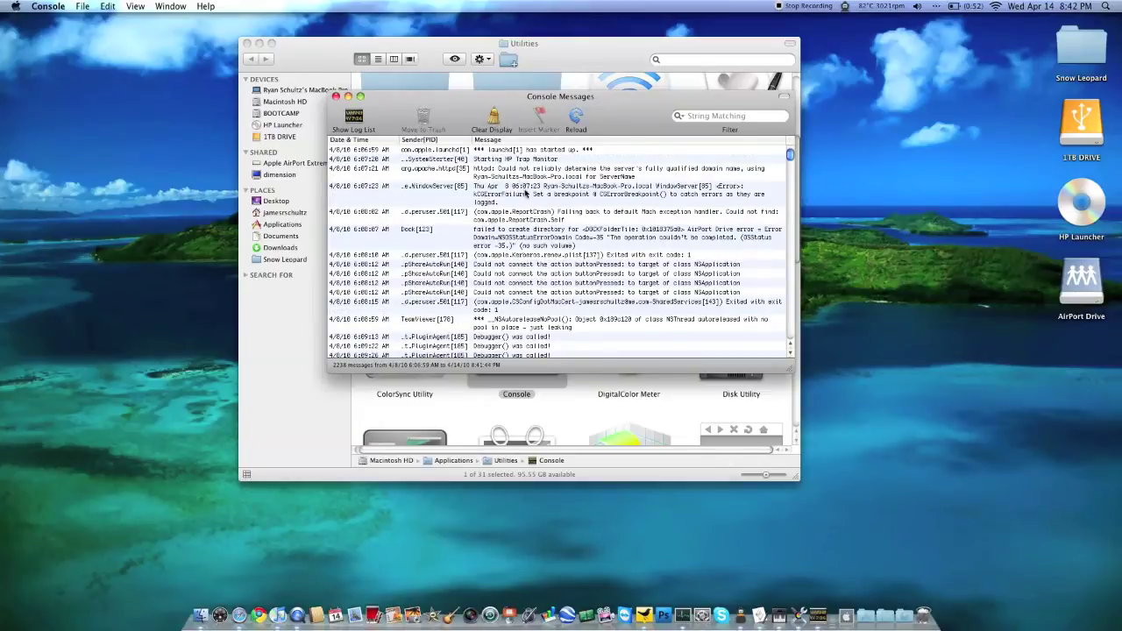
{"action": "left_click", "coordinate": [336, 97]}
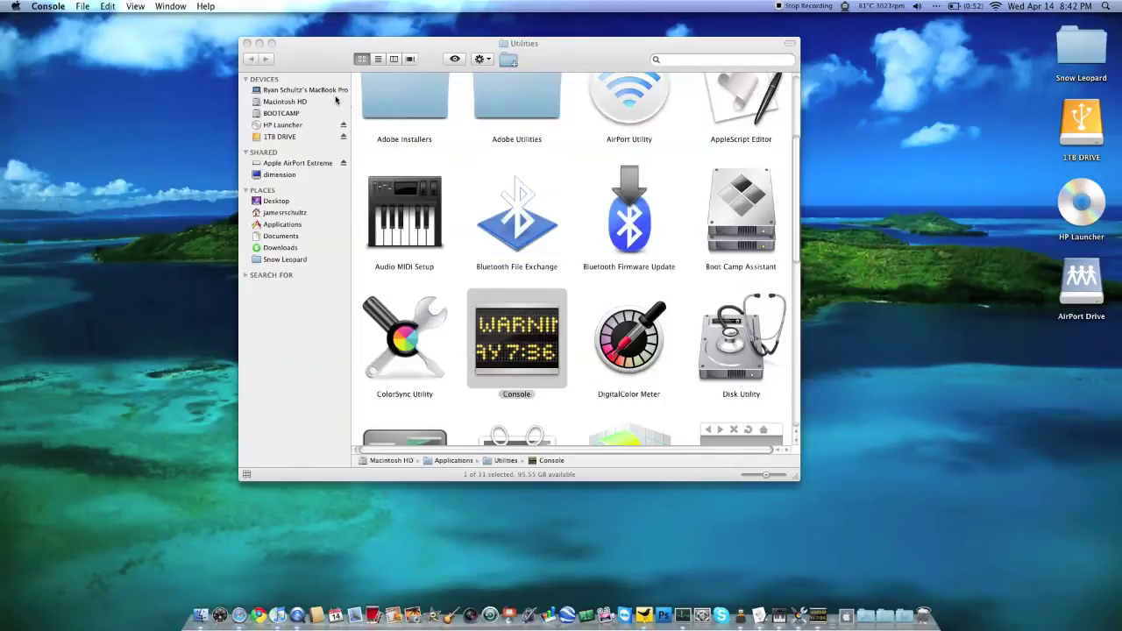
Open DigitalColor Meter to view the colour values under the pointer, and quit it
{"action": "double_click", "coordinate": [637, 353]}
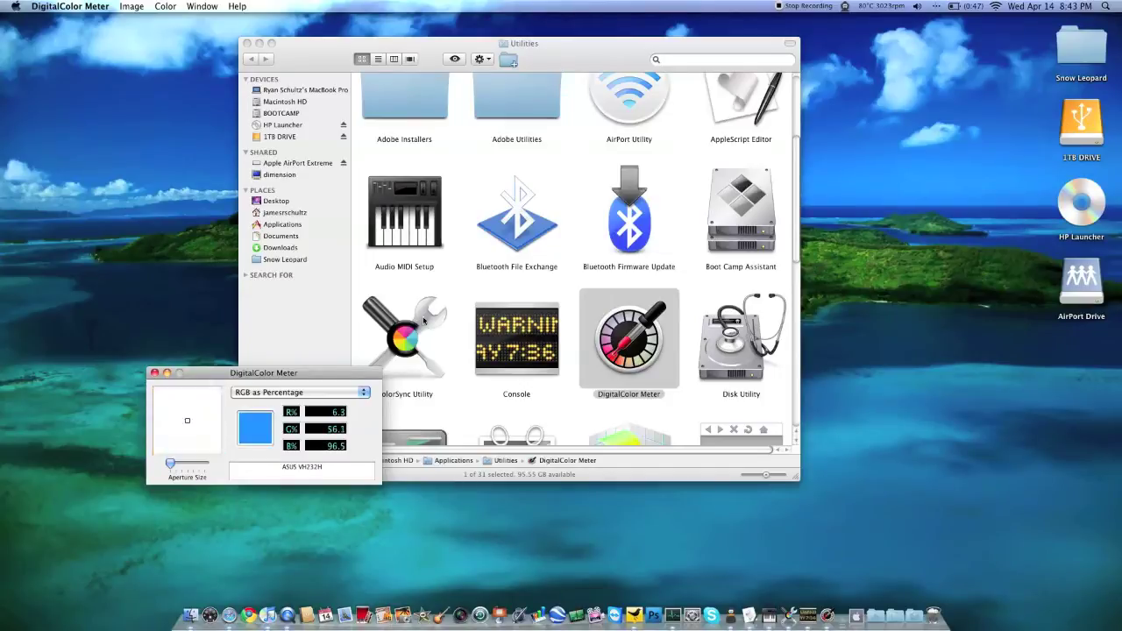
{"action": "key", "text": "super+q"}
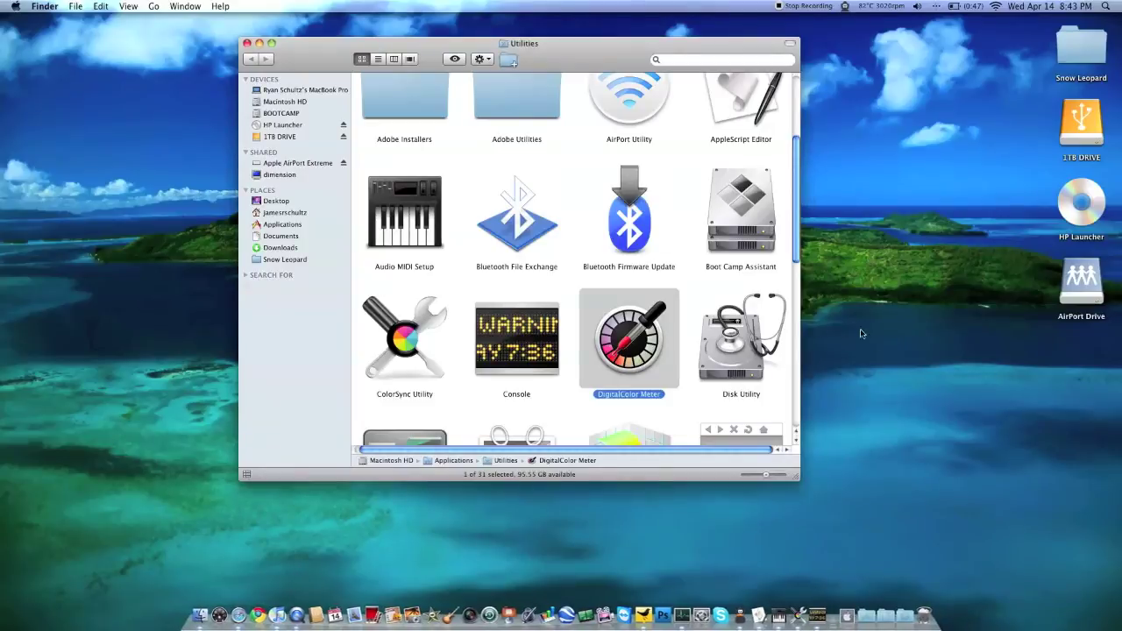
Open Disk Utility and view the First Aid, Erase, RAID and Restore options for Macintosh HD
{"action": "double_click", "coordinate": [730, 350]}
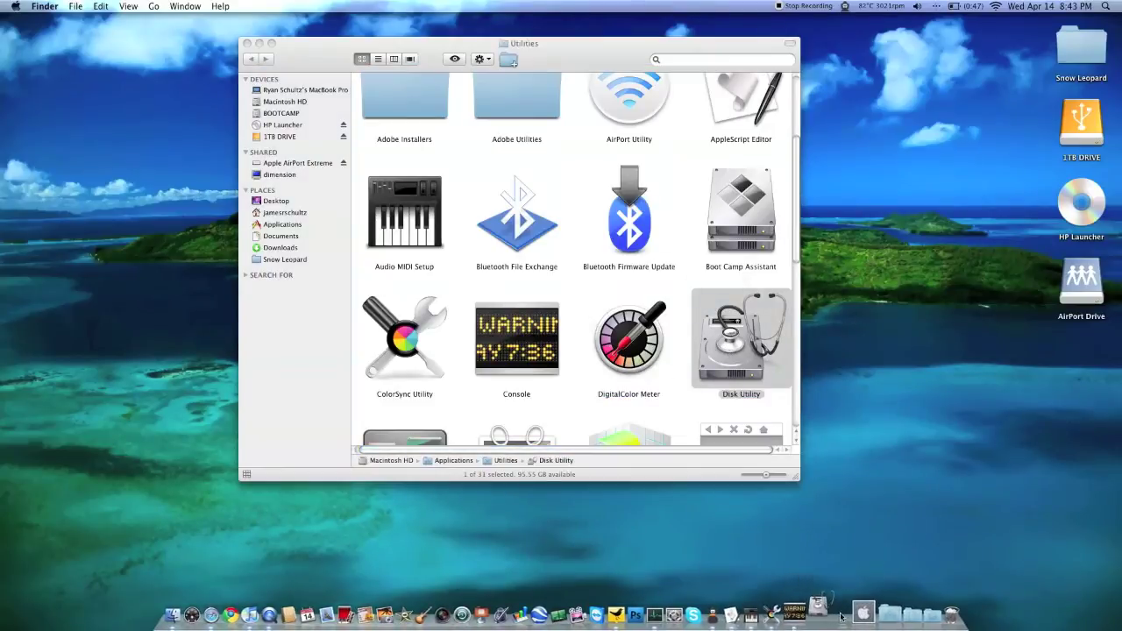
{"action": "left_click_drag", "start_coordinate": [1039, 41], "coordinate": [712, 121]}
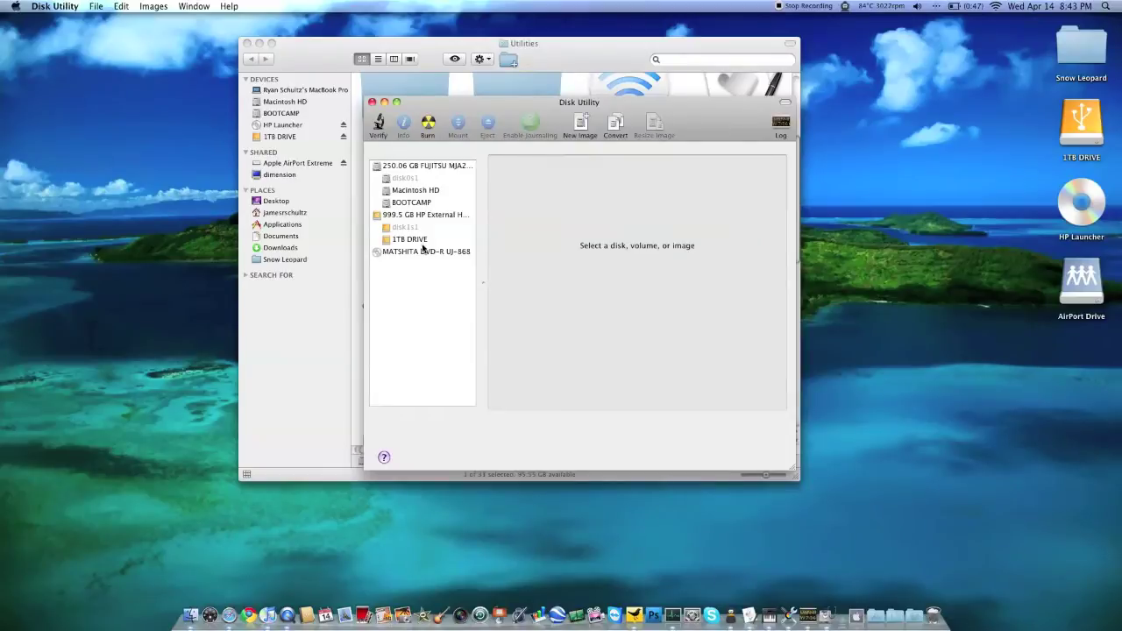
{"action": "left_click", "coordinate": [416, 190]}
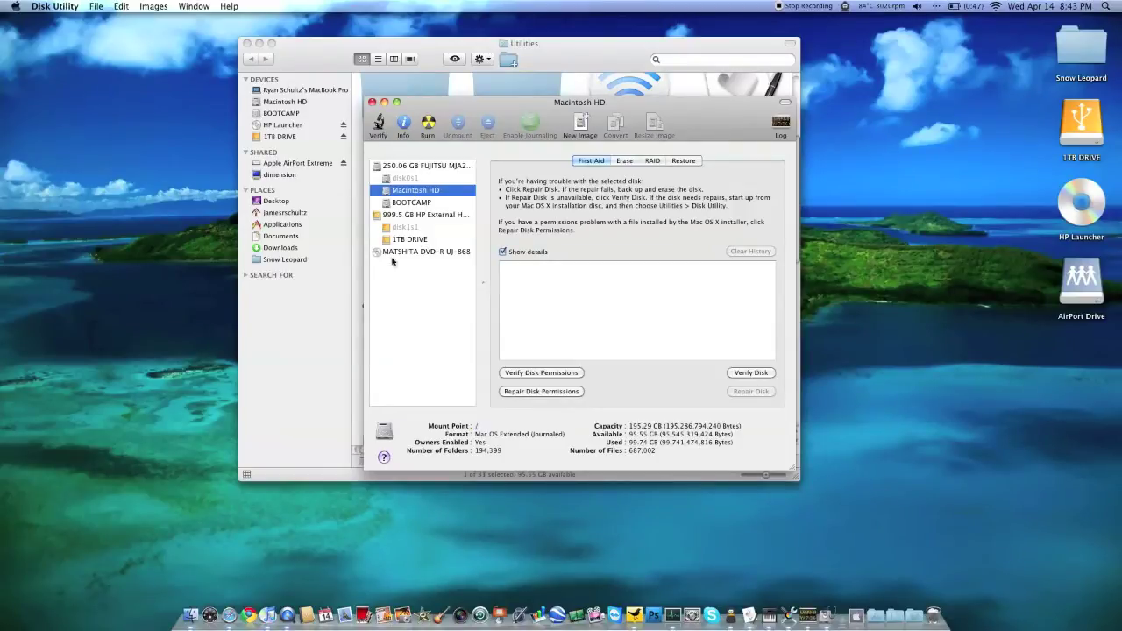
{"action": "left_click", "coordinate": [627, 162]}
{"action": "left_click", "coordinate": [653, 161]}
{"action": "left_click", "coordinate": [683, 161]}
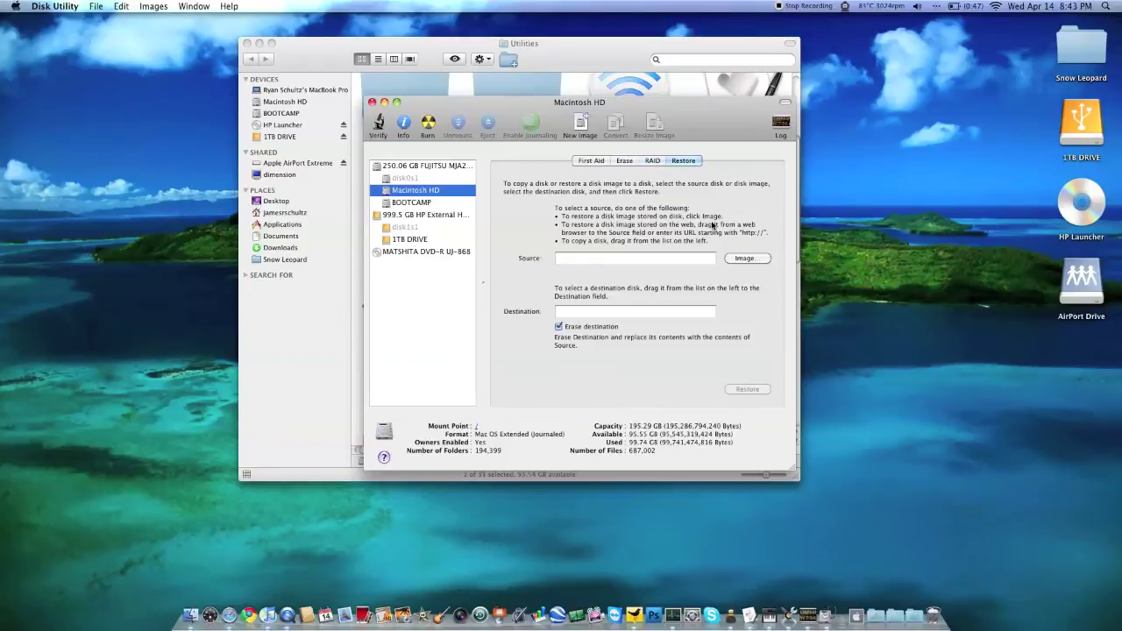
View the details of the disk0s1 and BOOTCAMP volumes and close Disk Utility
{"action": "left_click", "coordinate": [428, 178]}
{"action": "left_click", "coordinate": [428, 166]}
{"action": "left_click", "coordinate": [428, 190]}
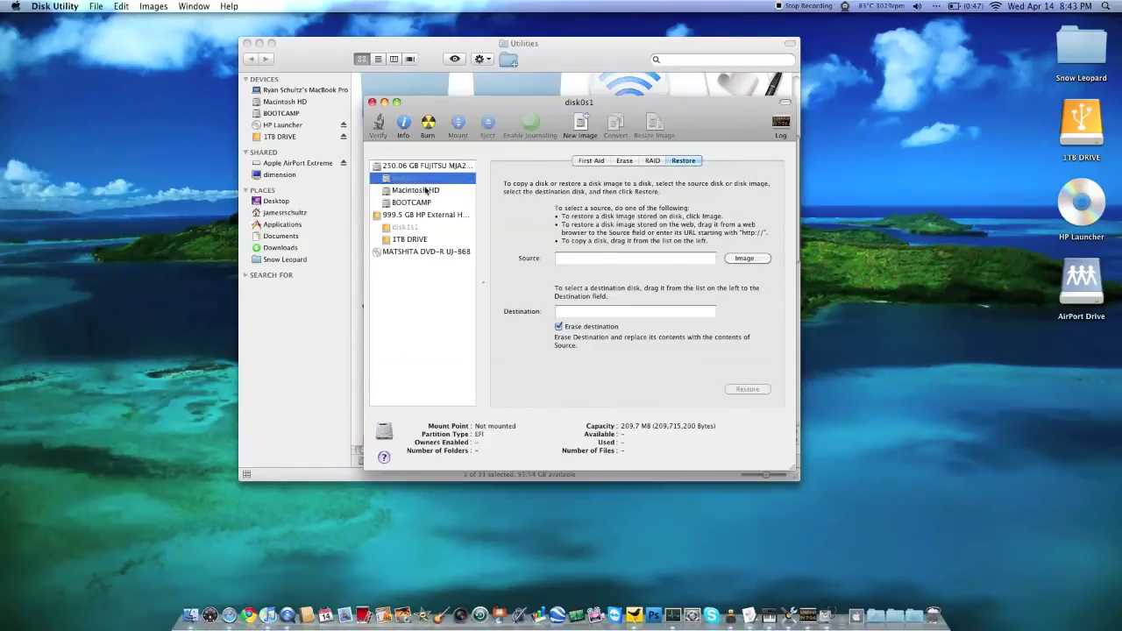
{"action": "left_click", "coordinate": [421, 202]}
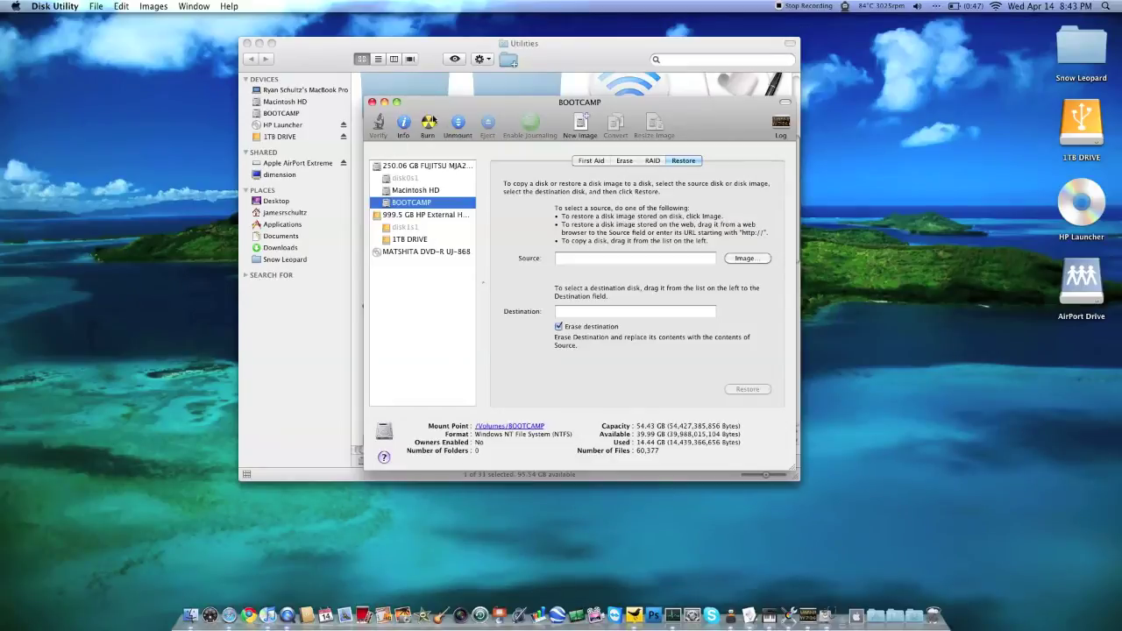
{"action": "left_click", "coordinate": [371, 101]}
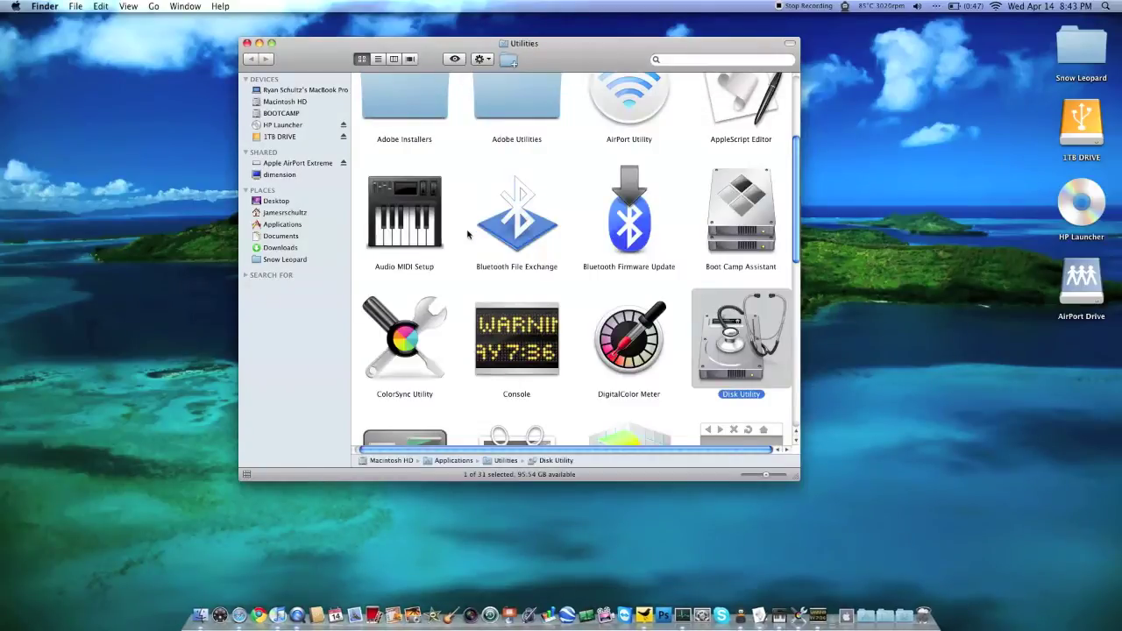
Launch Exposé from the Utilities folder to show all open windows, leave it and invoke the overview again
{"action": "scroll", "coordinate": [467, 234], "scroll_direction": "down", "scroll_amount": 3}
{"action": "double_click", "coordinate": [410, 282]}
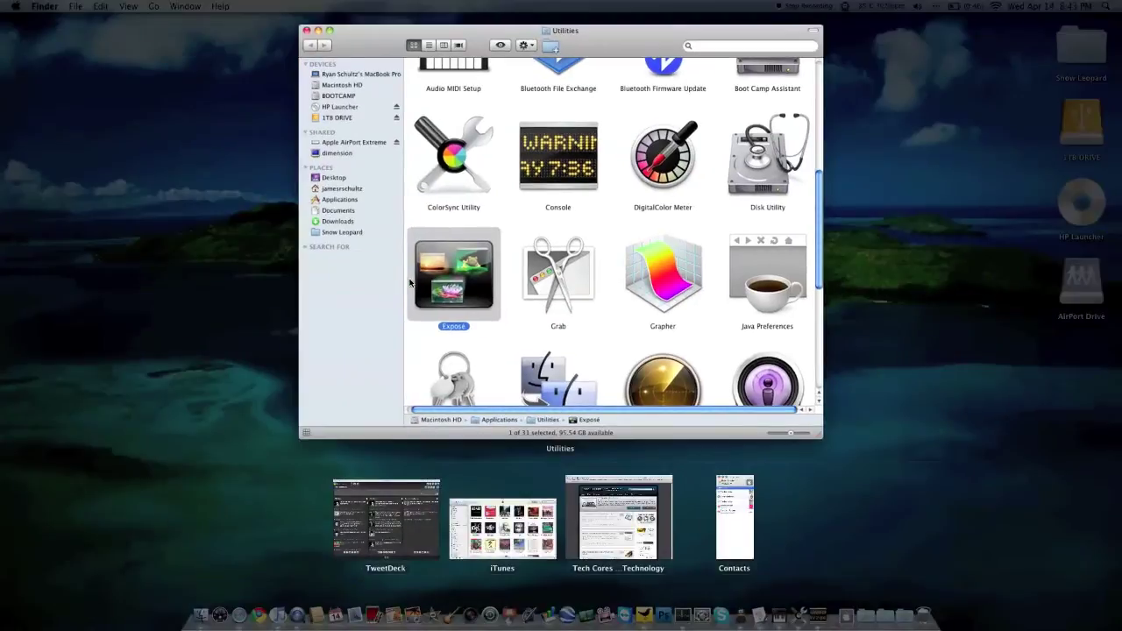
{"action": "left_click", "coordinate": [625, 123]}
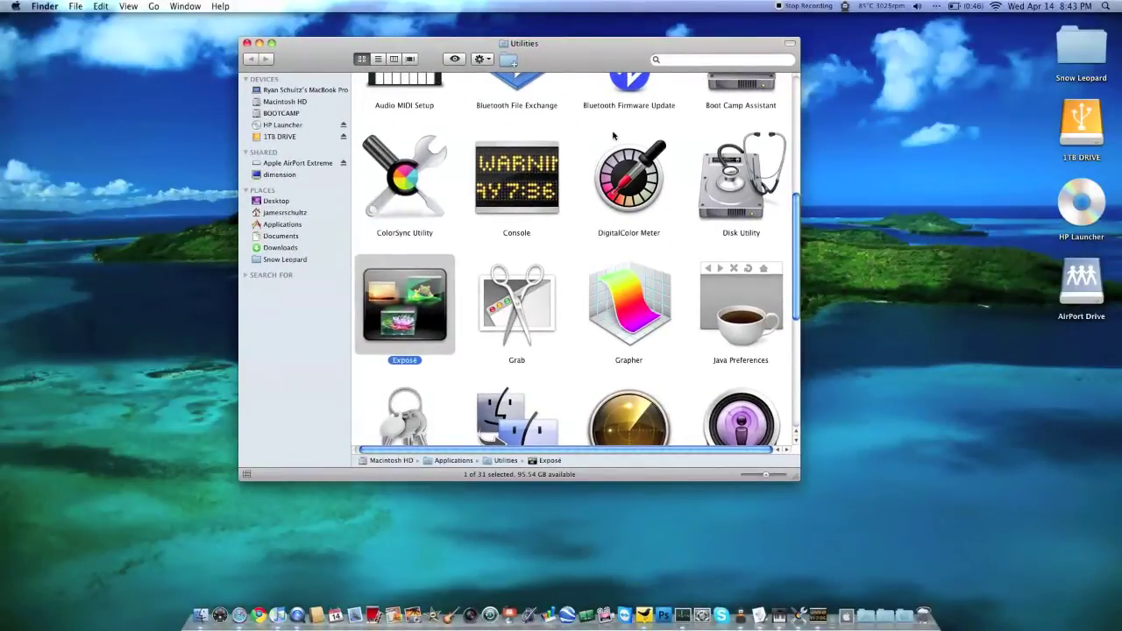
{"action": "key", "text": "F3"}
{"action": "key", "text": "F3"}
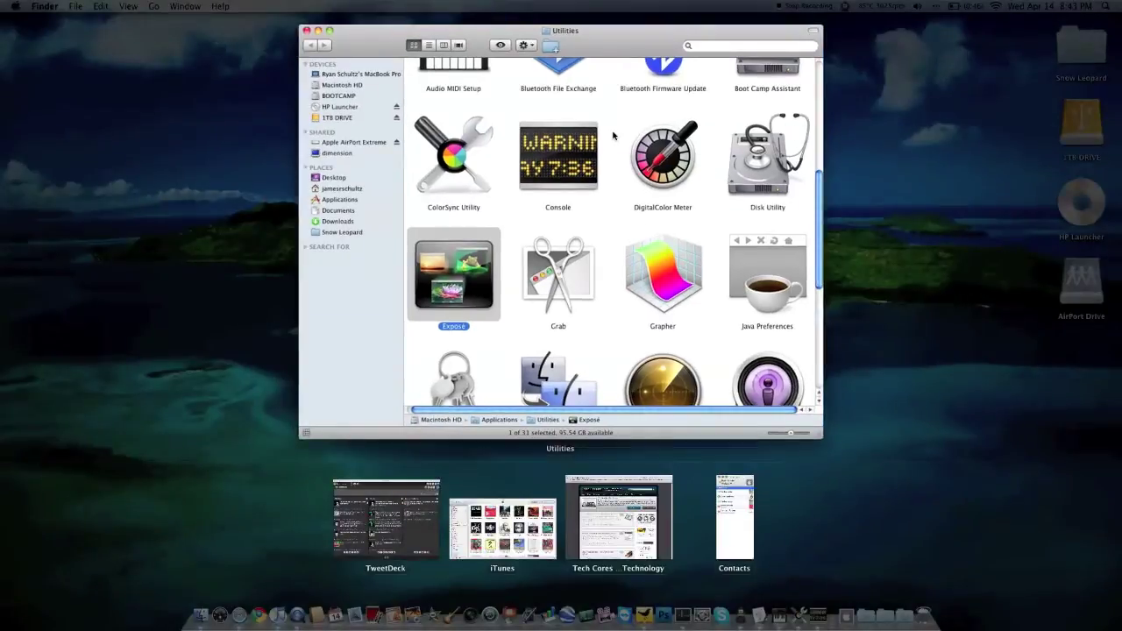
Open Grab from the Utilities folder and view its capture options
{"action": "double_click", "coordinate": [516, 274]}
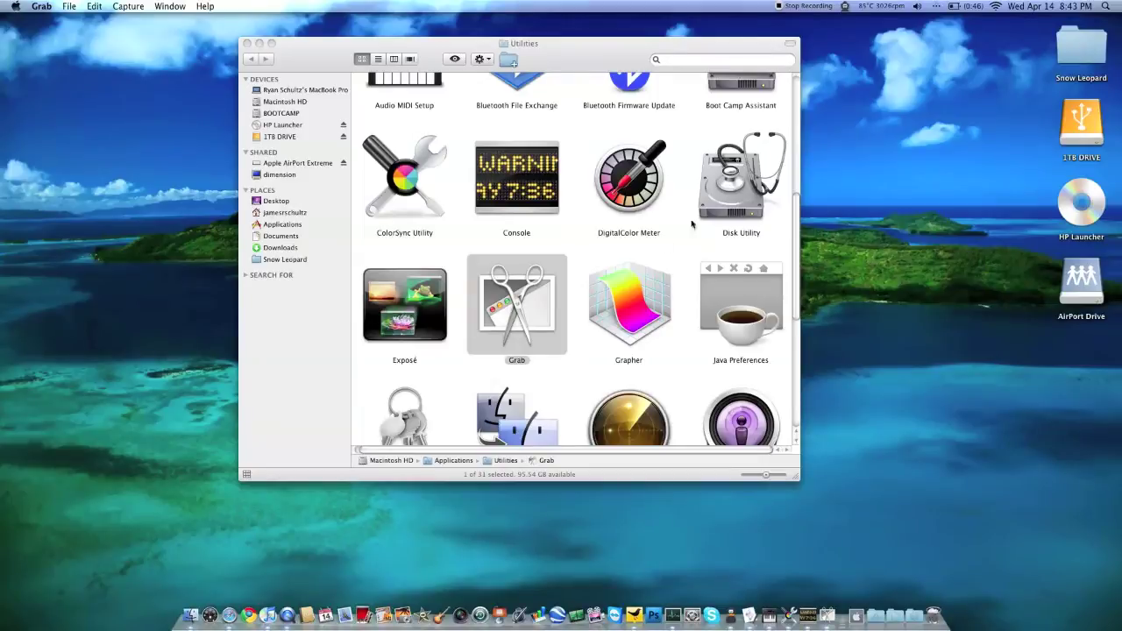
{"action": "left_click", "coordinate": [554, 65]}
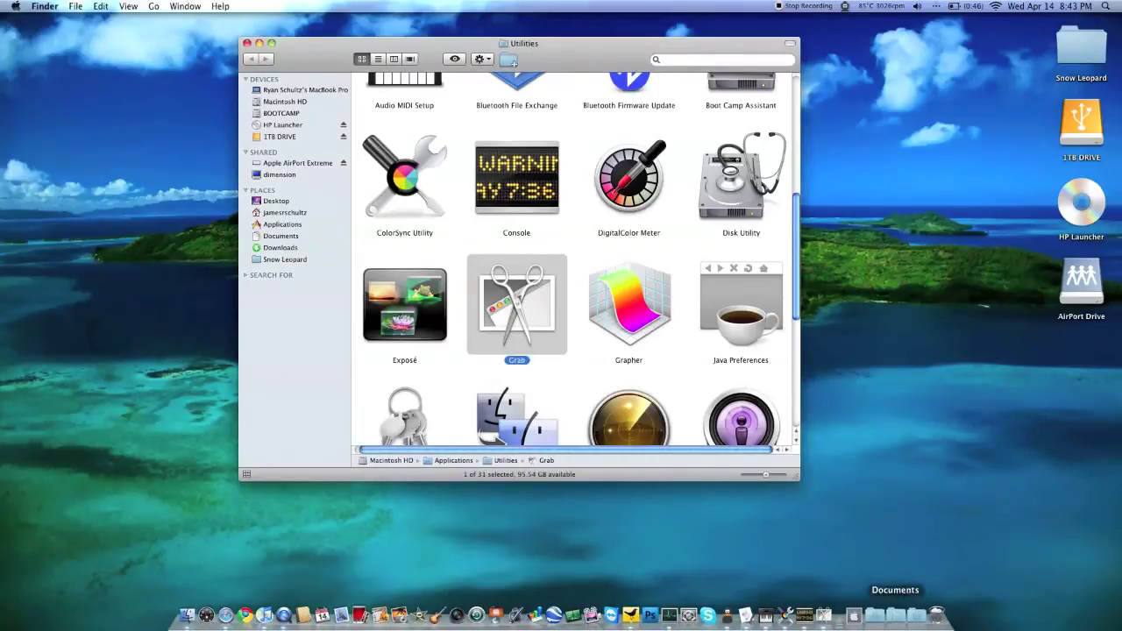
{"action": "left_click", "coordinate": [808, 615]}
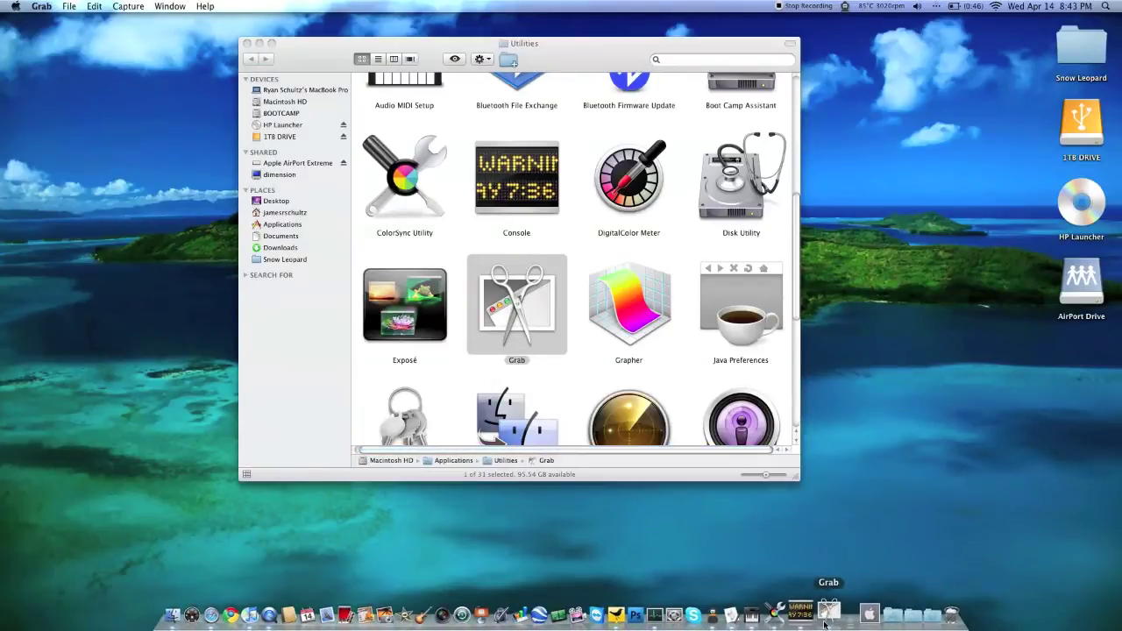
{"action": "left_click", "coordinate": [68, 7]}
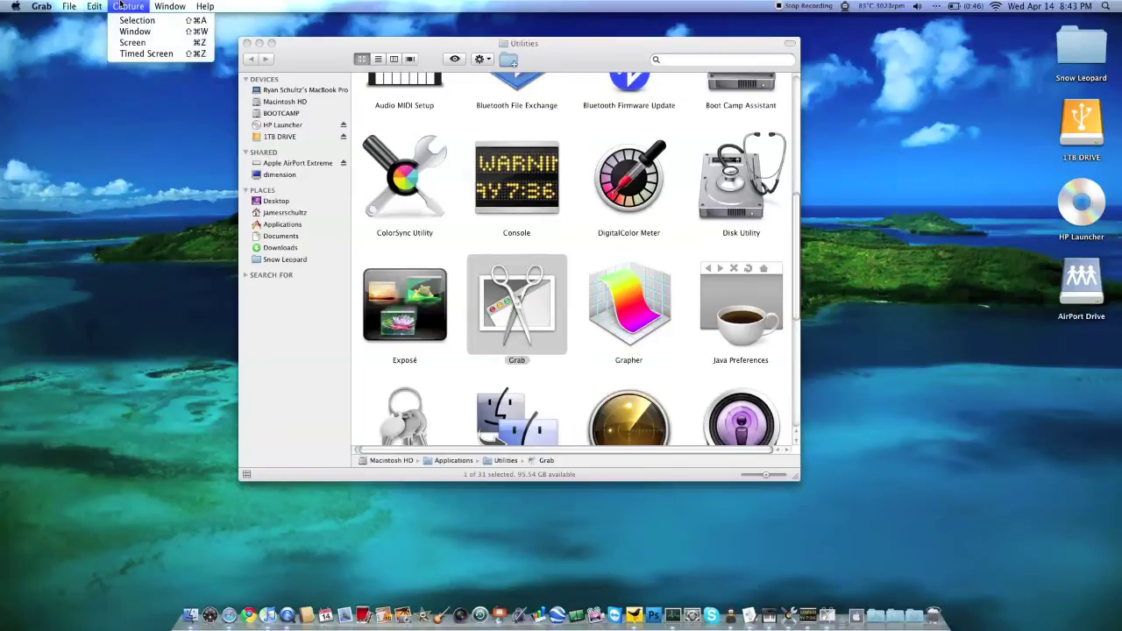
Capture an image of the Utilities window using Grab's Window capture
{"action": "left_click", "coordinate": [133, 31]}
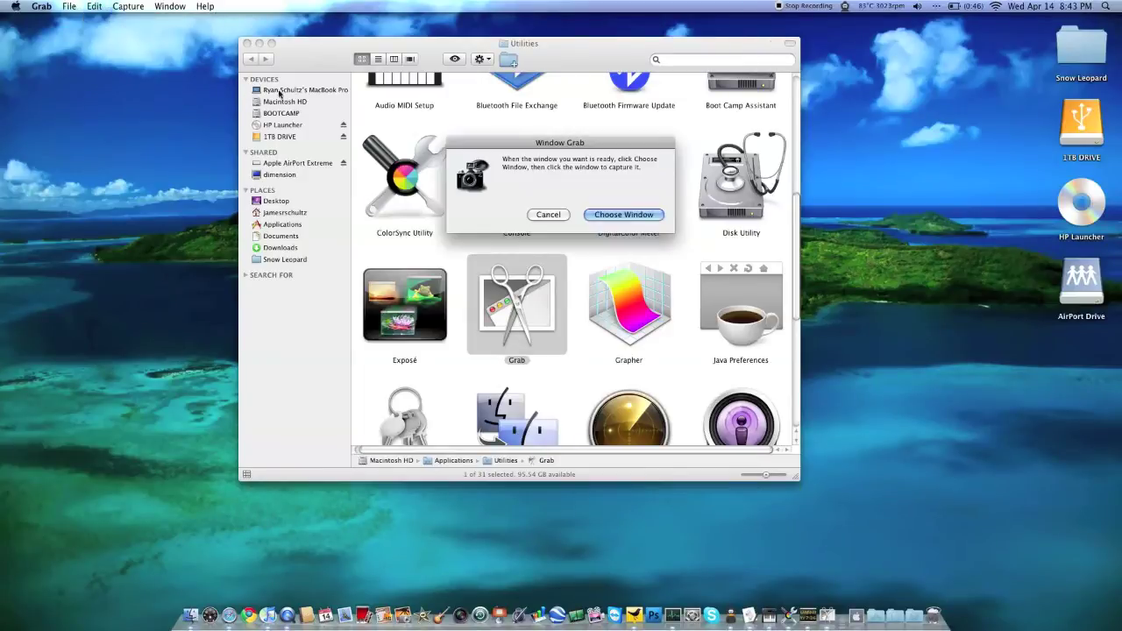
{"action": "left_click", "coordinate": [368, 86]}
{"action": "left_click", "coordinate": [606, 213]}
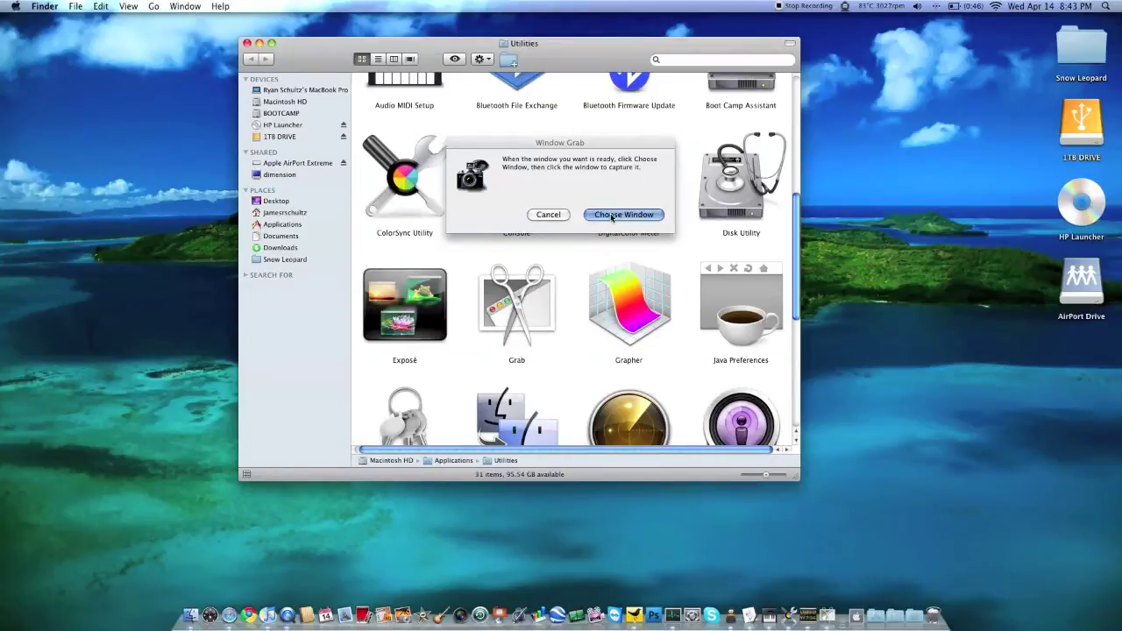
{"action": "left_click", "coordinate": [319, 52]}
{"action": "left_click_drag", "start_coordinate": [560, 32], "coordinate": [458, 90]}
Close the captured window image without saving it and return to the Finder
{"action": "left_click", "coordinate": [364, 84]}
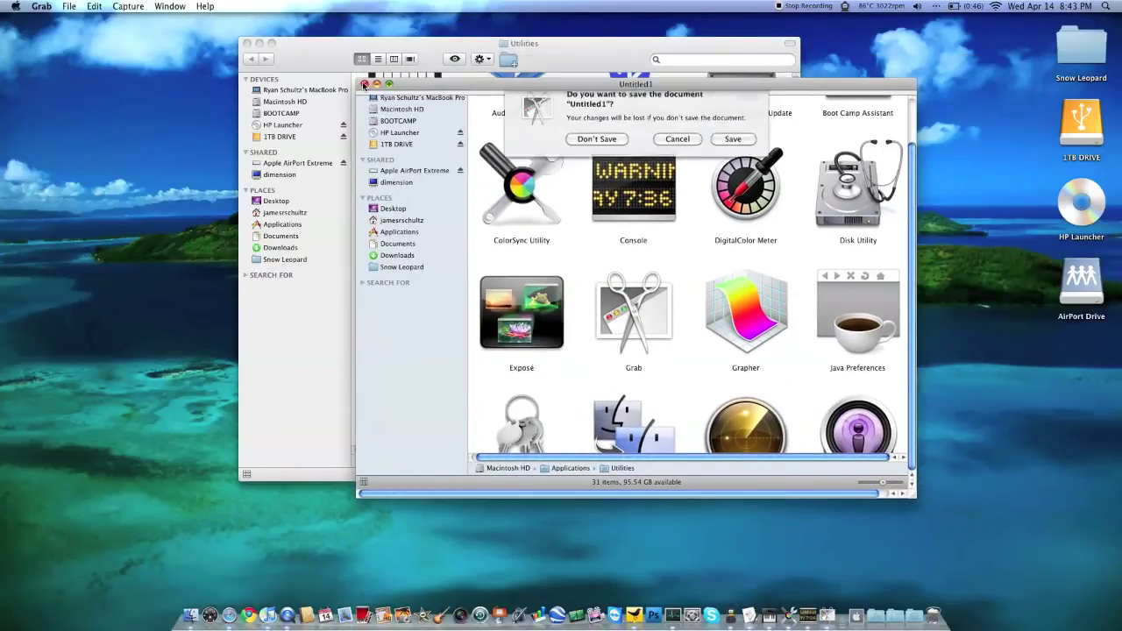
{"action": "left_click", "coordinate": [615, 151]}
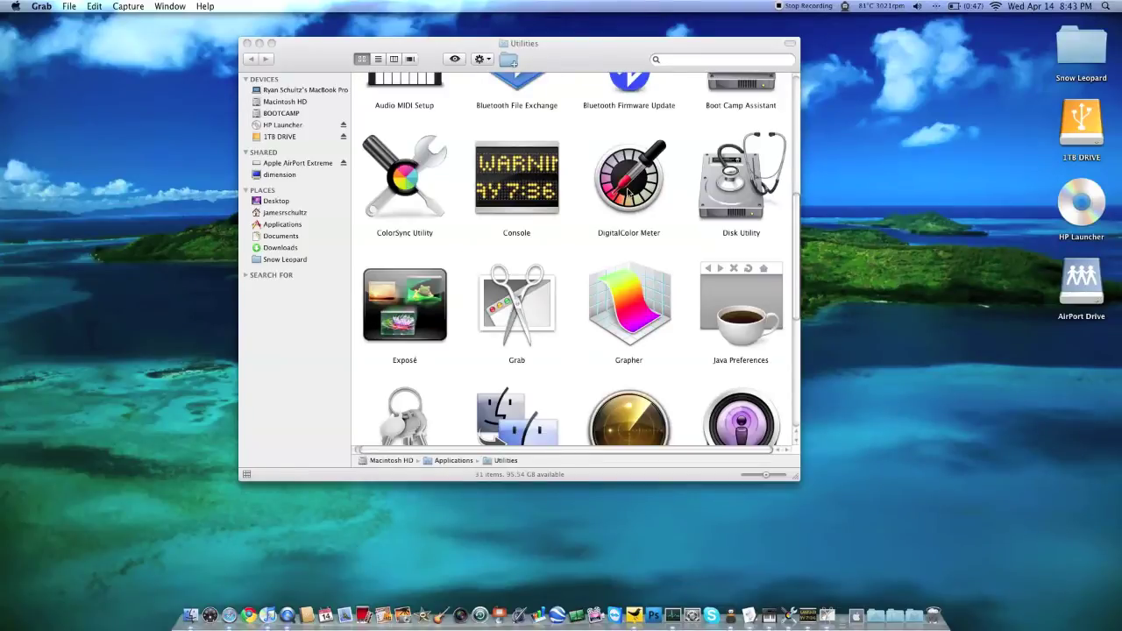
{"action": "left_click_drag", "start_coordinate": [158, 94], "coordinate": [300, 208]}
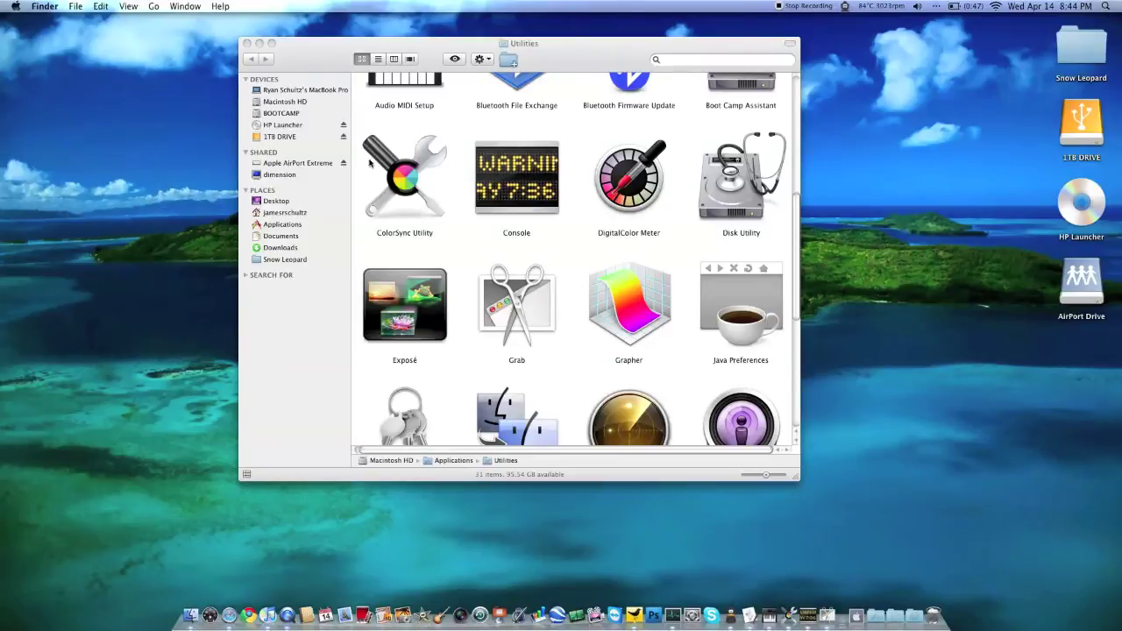
Open Grapher from the Utilities folder, preview the Polar Log and White 2D graph templates, and cancel the new graph
{"action": "left_click", "coordinate": [561, 288]}
{"action": "double_click", "coordinate": [641, 326]}
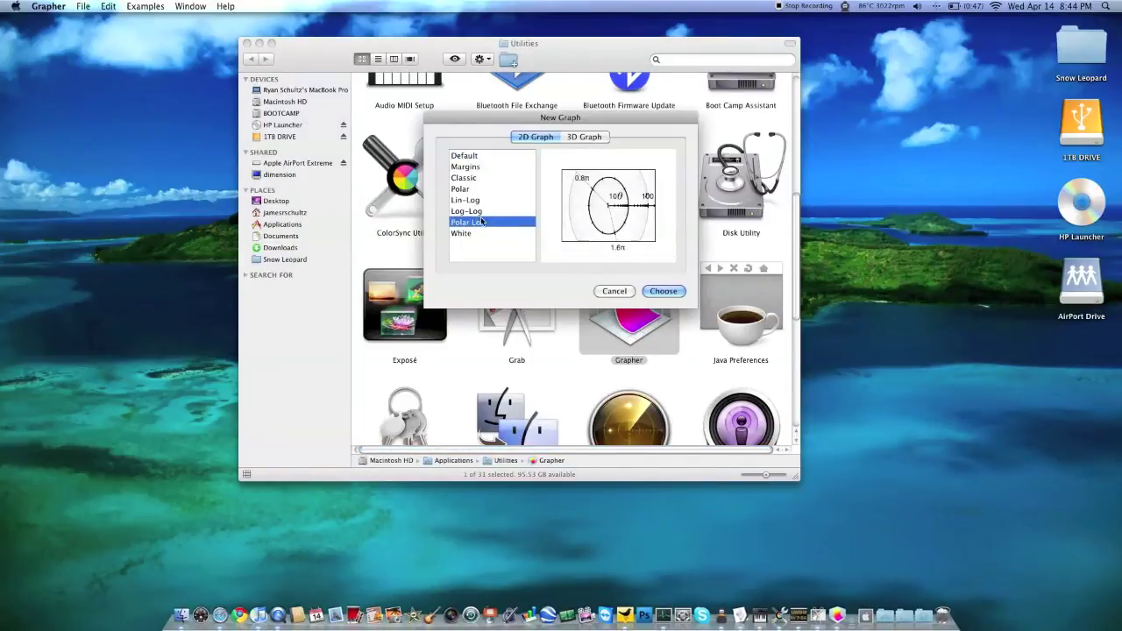
{"action": "left_click", "coordinate": [482, 222]}
{"action": "left_click", "coordinate": [489, 234]}
{"action": "left_click", "coordinate": [625, 295]}
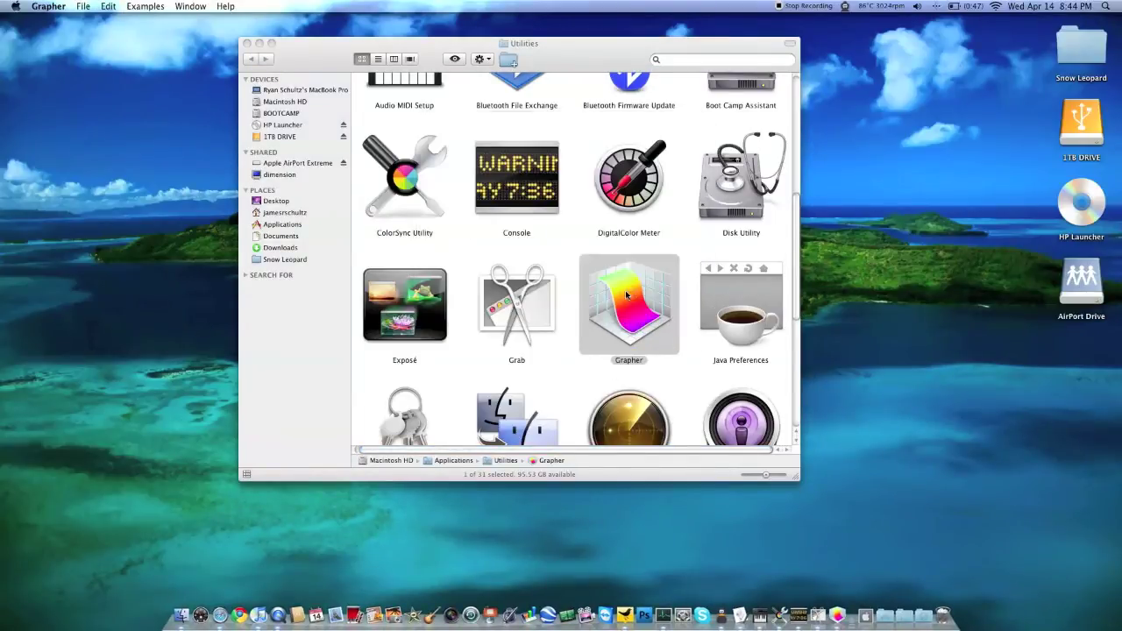
Open Keychain Access from the Utilities folder, look through the password items in the login keychain, and close its window
{"action": "left_click", "coordinate": [722, 304]}
{"action": "scroll", "coordinate": [723, 304], "scroll_direction": "down", "scroll_amount": 4}
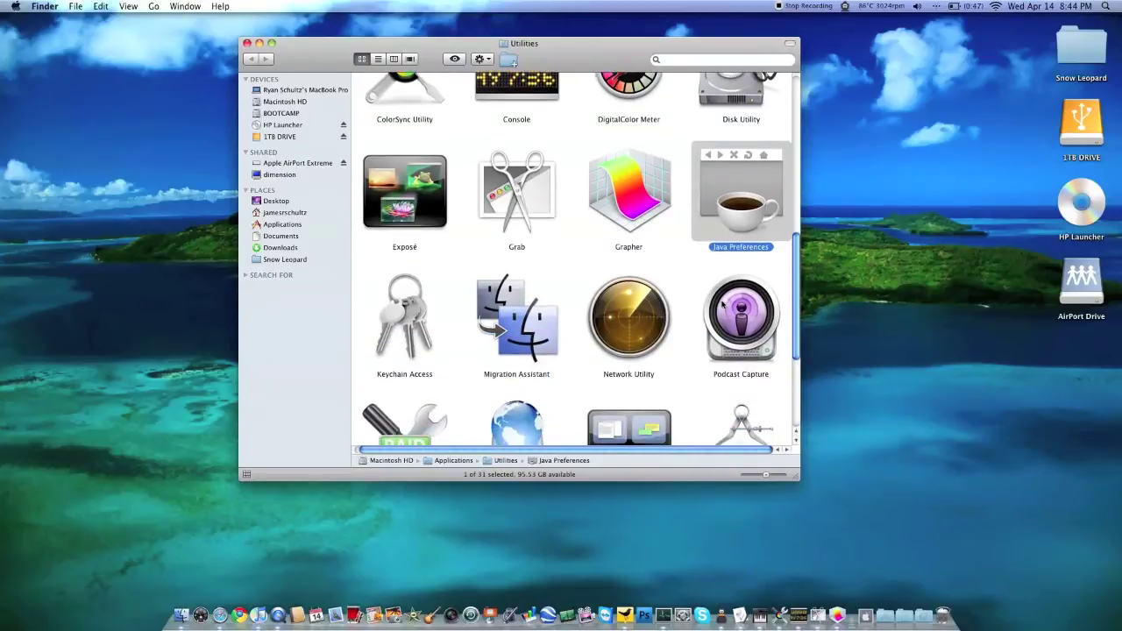
{"action": "double_click", "coordinate": [418, 317]}
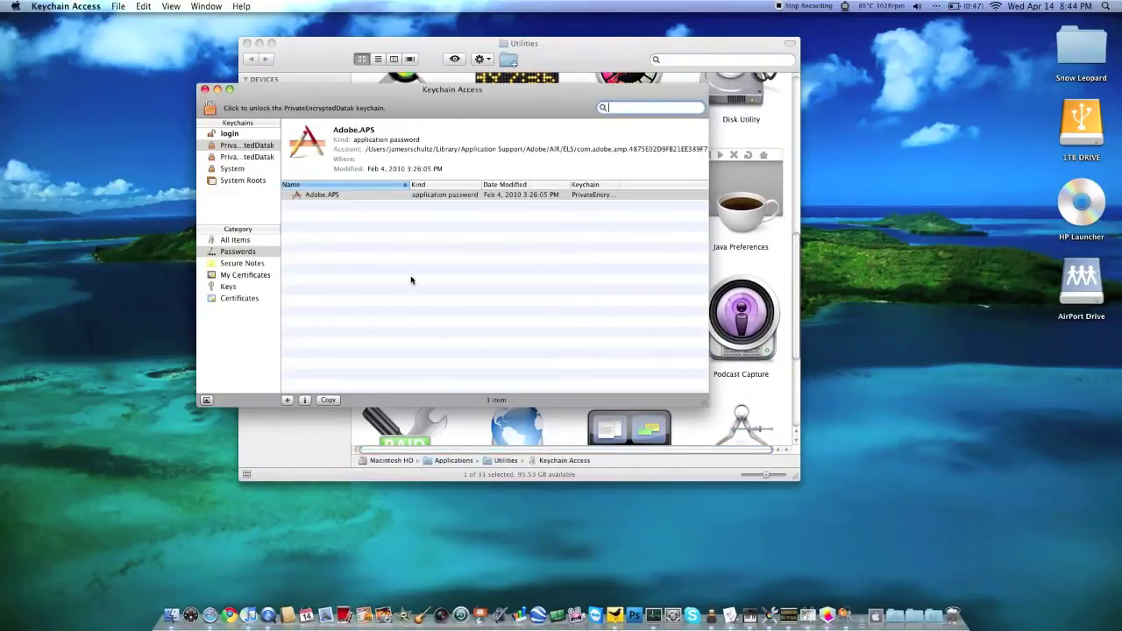
{"action": "left_click", "coordinate": [242, 133]}
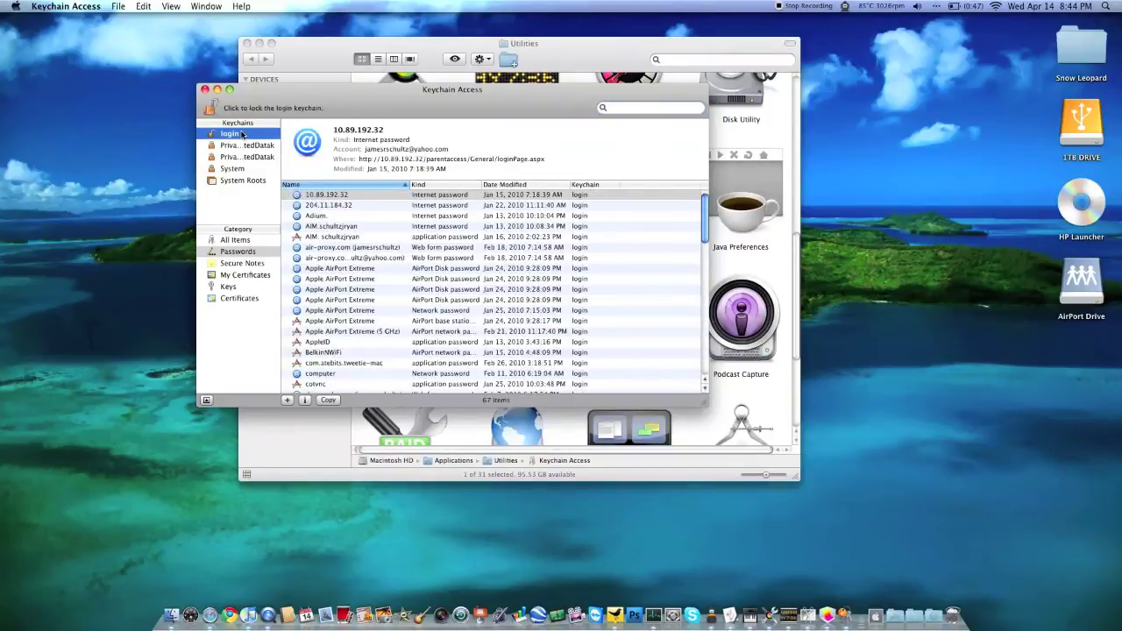
{"action": "scroll", "coordinate": [443, 226], "scroll_direction": "down", "scroll_amount": 6}
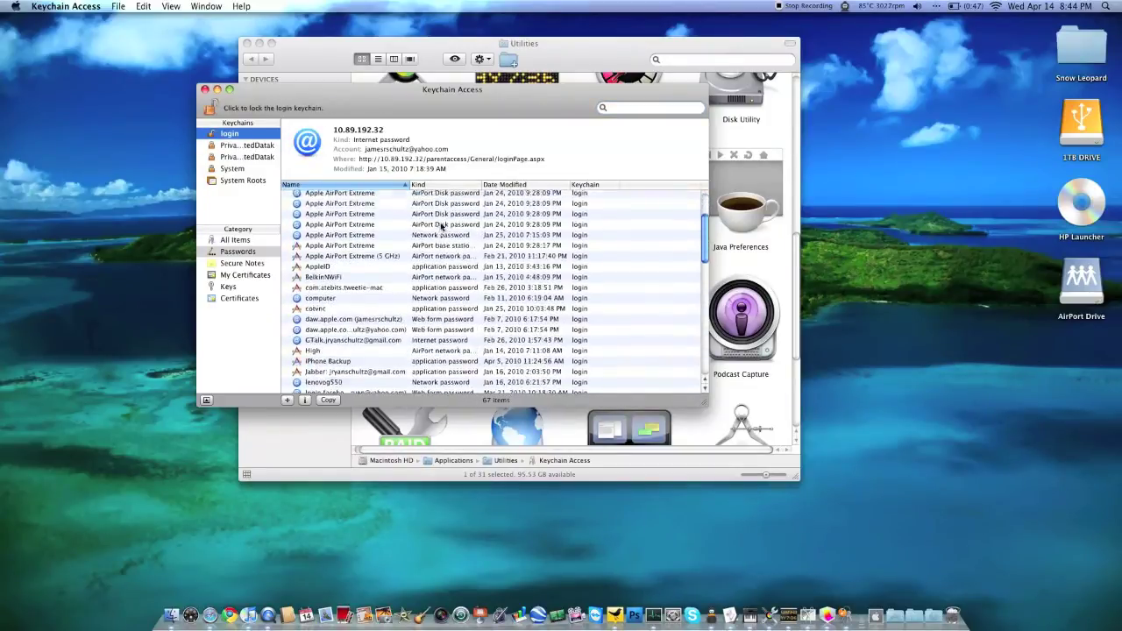
{"action": "scroll", "coordinate": [442, 227], "scroll_direction": "down", "scroll_amount": 10}
{"action": "scroll", "coordinate": [442, 227], "scroll_direction": "up", "scroll_amount": 15}
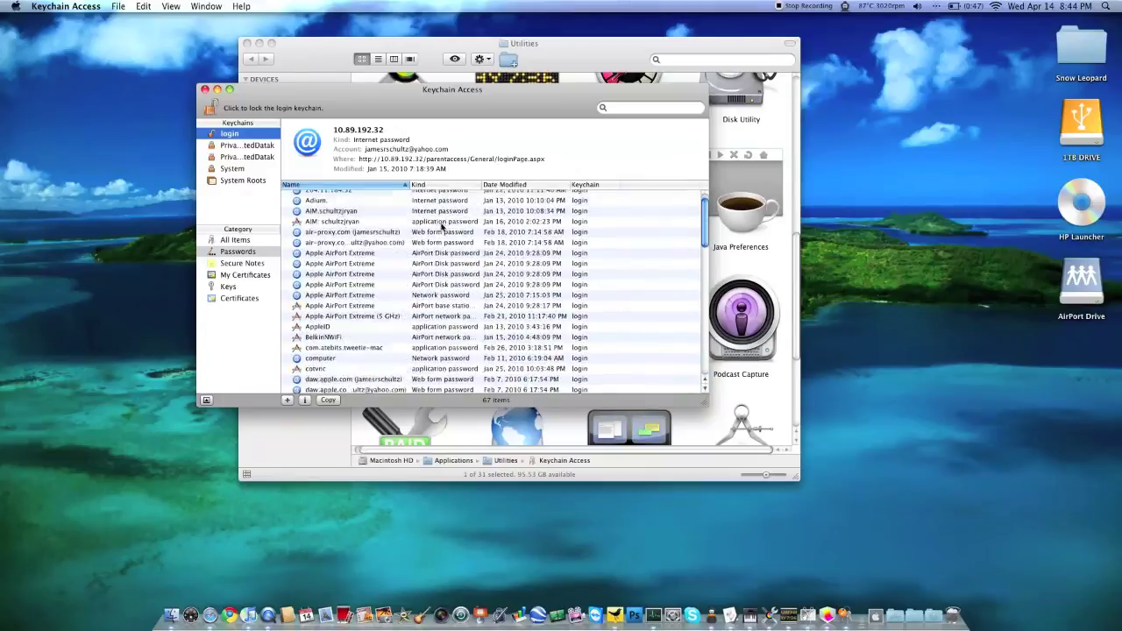
{"action": "left_click", "coordinate": [205, 90]}
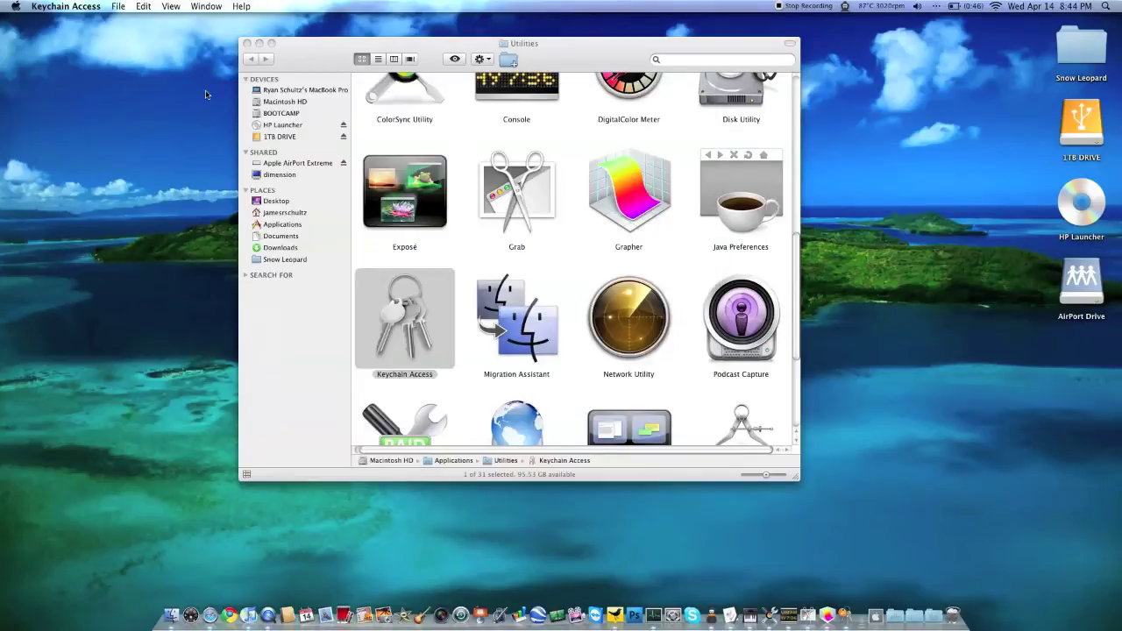
Open Migration Assistant from the Utilities folder to view its introduction, and close it without continuing
{"action": "double_click", "coordinate": [535, 349]}
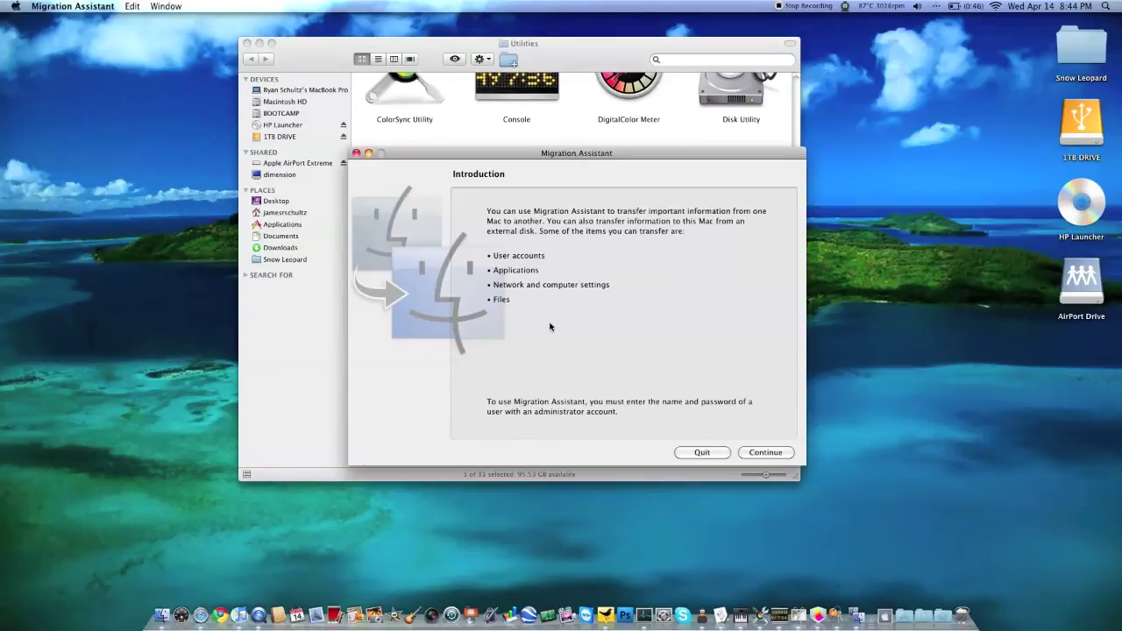
{"action": "left_click", "coordinate": [356, 153]}
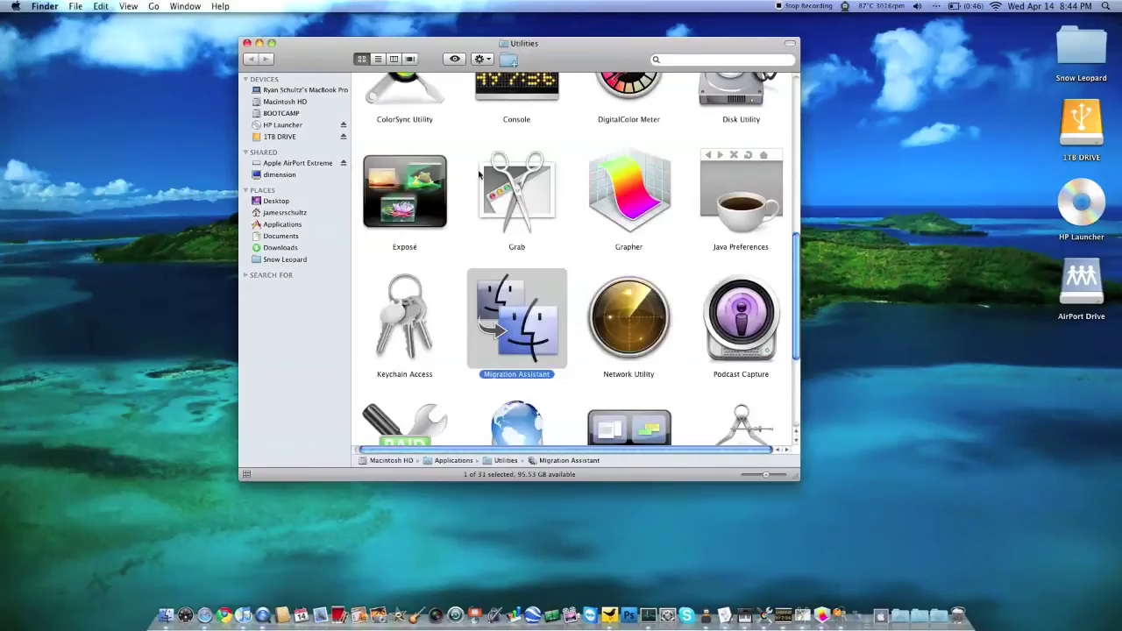
Open Network Utility and look through its tools, including Finger, Port Scan, Traceroute, Lookup, Ping and Netstat, ending at Info
{"action": "left_click", "coordinate": [631, 344]}
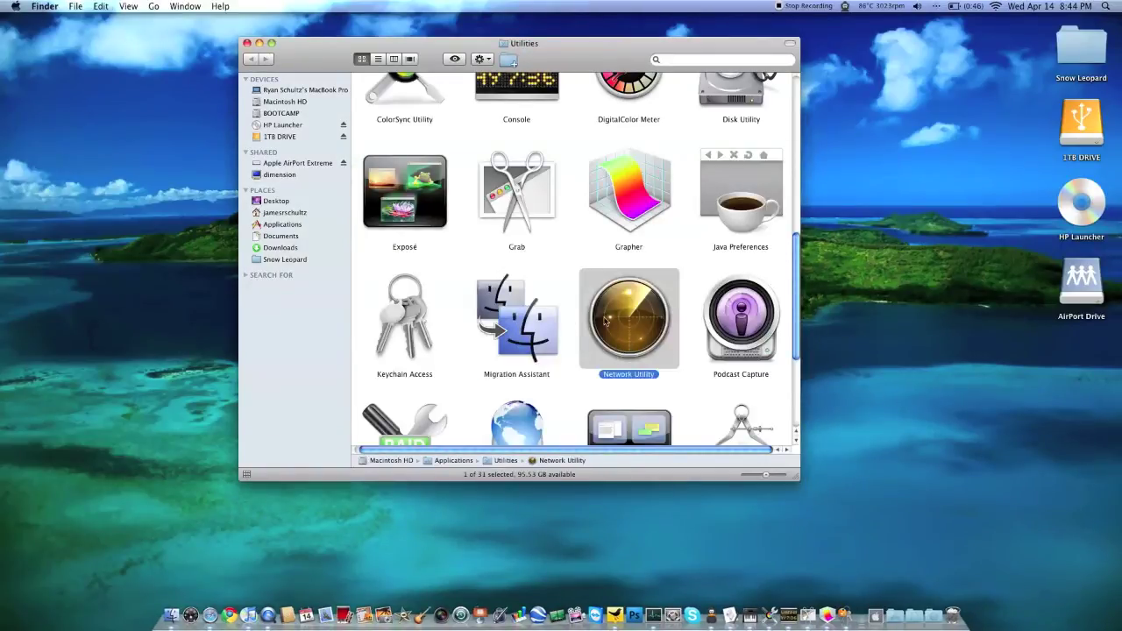
{"action": "double_click", "coordinate": [629, 304]}
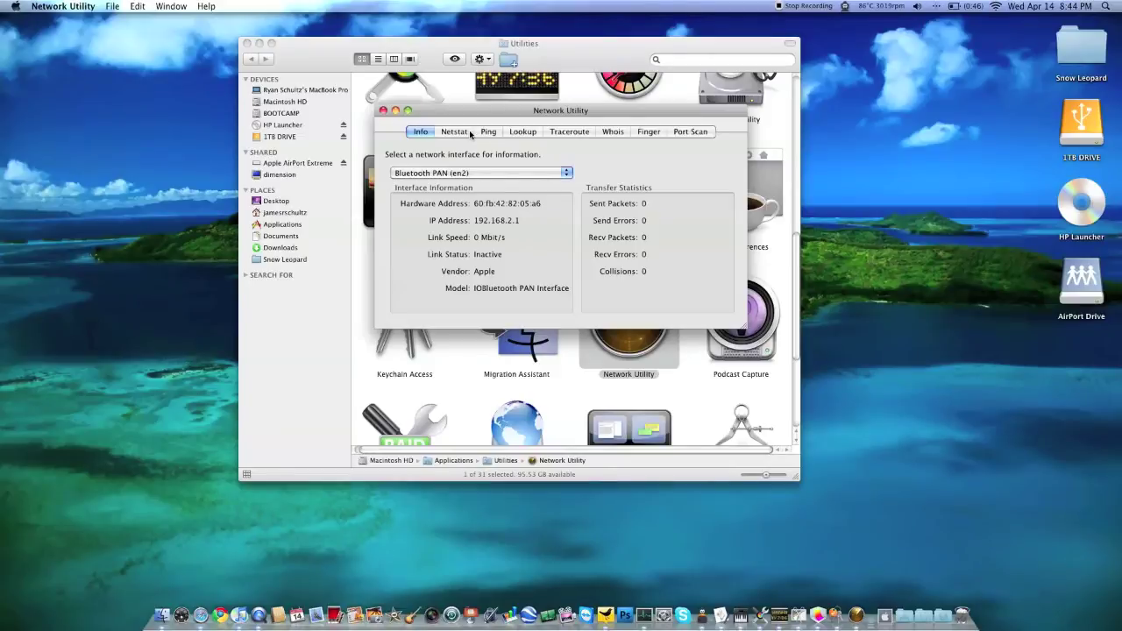
{"action": "left_click", "coordinate": [647, 132]}
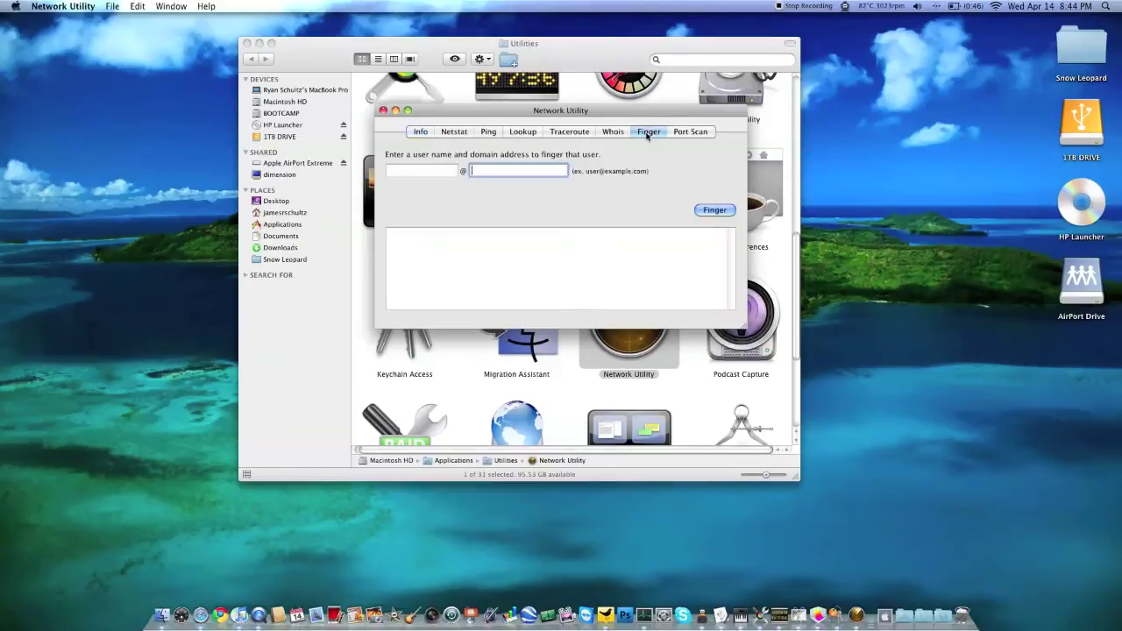
{"action": "left_click", "coordinate": [677, 132]}
{"action": "left_click", "coordinate": [569, 132]}
{"action": "left_click", "coordinate": [523, 131]}
{"action": "left_click", "coordinate": [484, 132]}
{"action": "left_click", "coordinate": [460, 132]}
{"action": "left_click", "coordinate": [430, 134]}
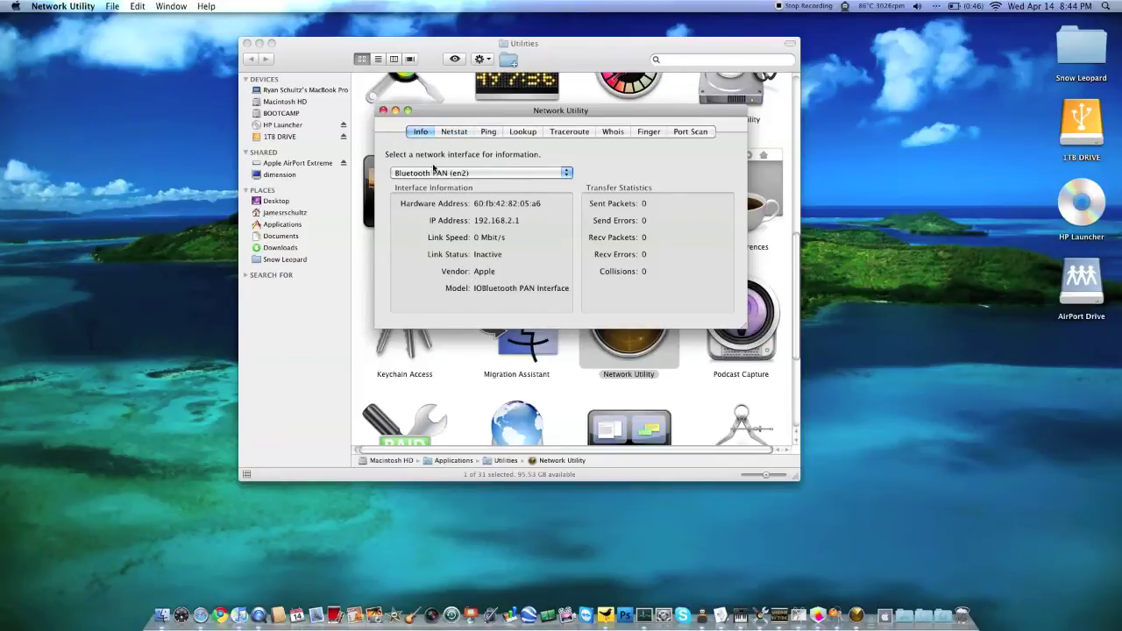
Show the interface information for AirPort (en1) in Network Utility and close its window
{"action": "left_click", "coordinate": [457, 172]}
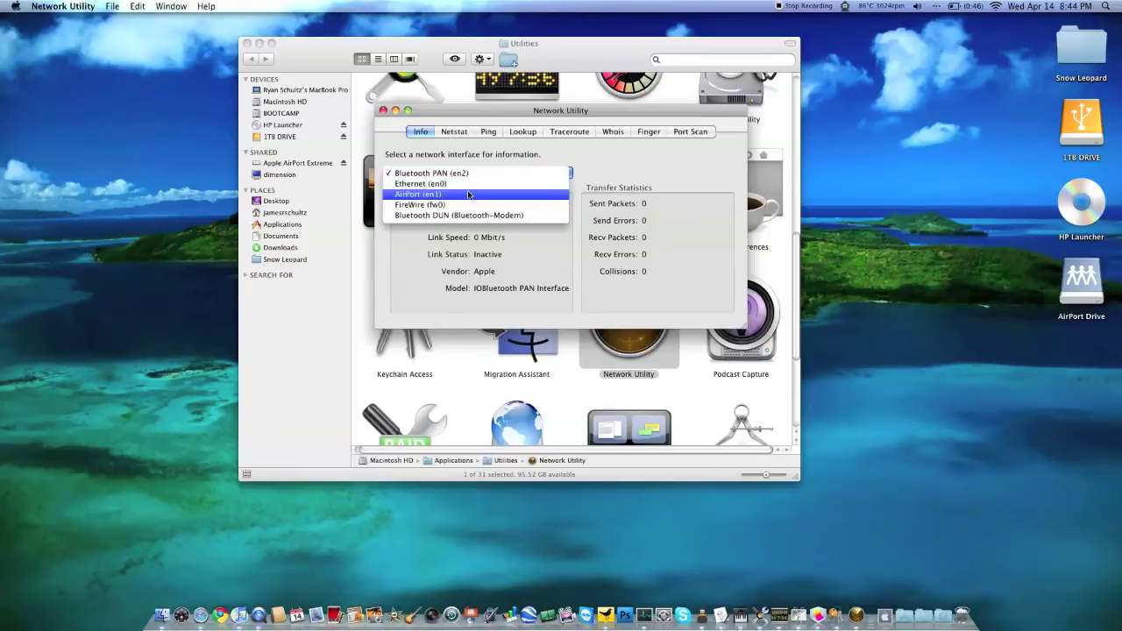
{"action": "left_click", "coordinate": [469, 195]}
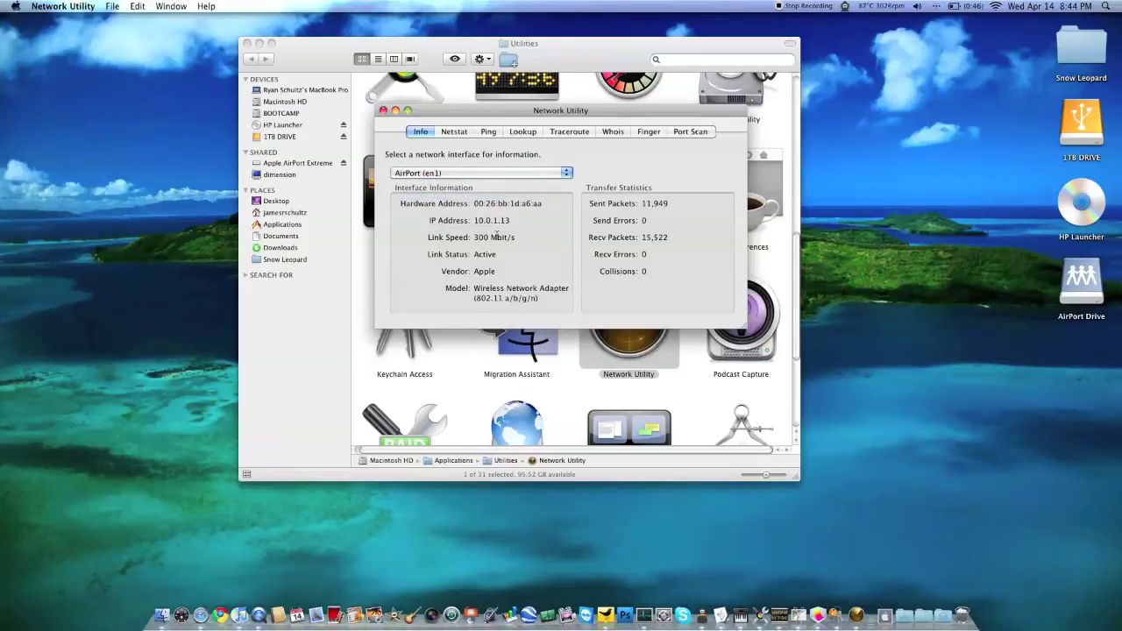
{"action": "left_click", "coordinate": [383, 111]}
Open Podcast Capture, view its Account Setup page, go back to the welcome page and quit
{"action": "double_click", "coordinate": [737, 340]}
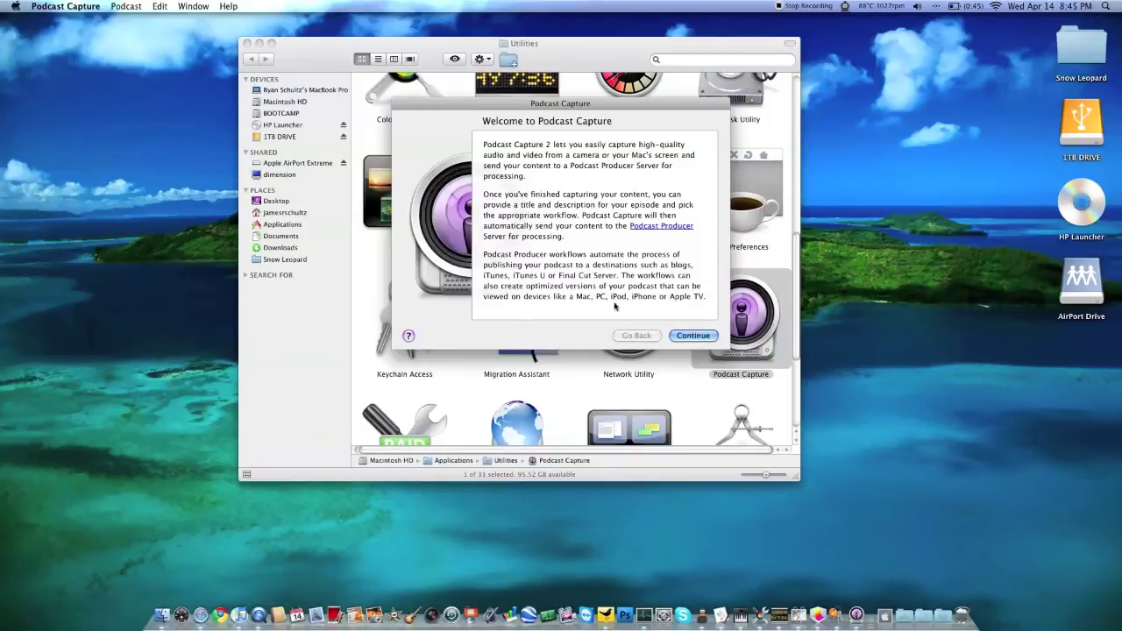
{"action": "left_click", "coordinate": [693, 336]}
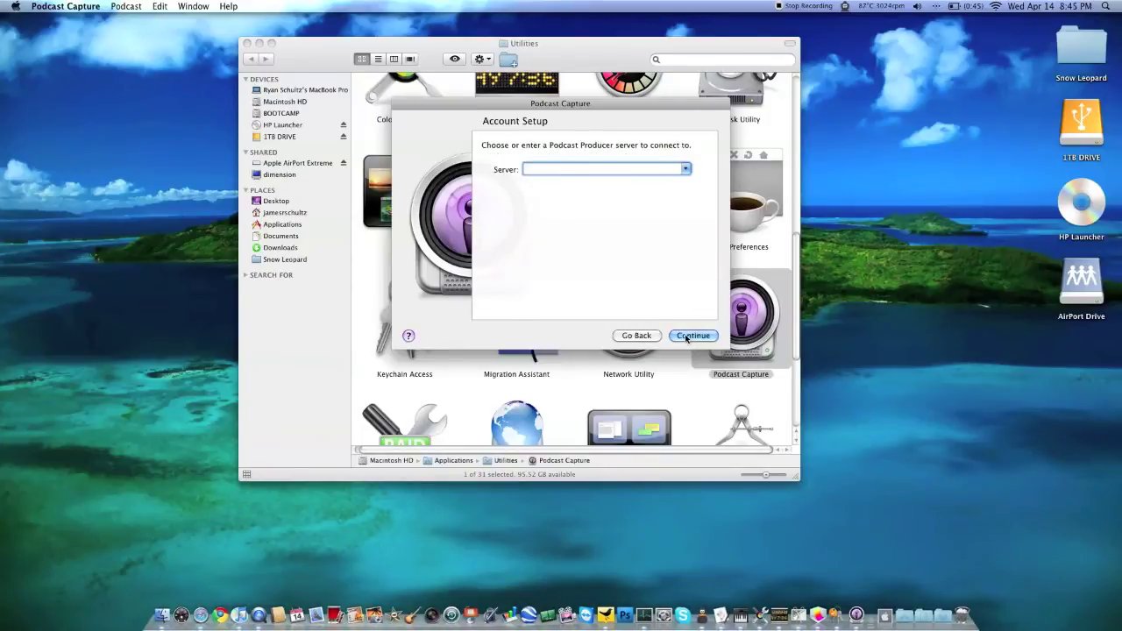
{"action": "left_click", "coordinate": [640, 336]}
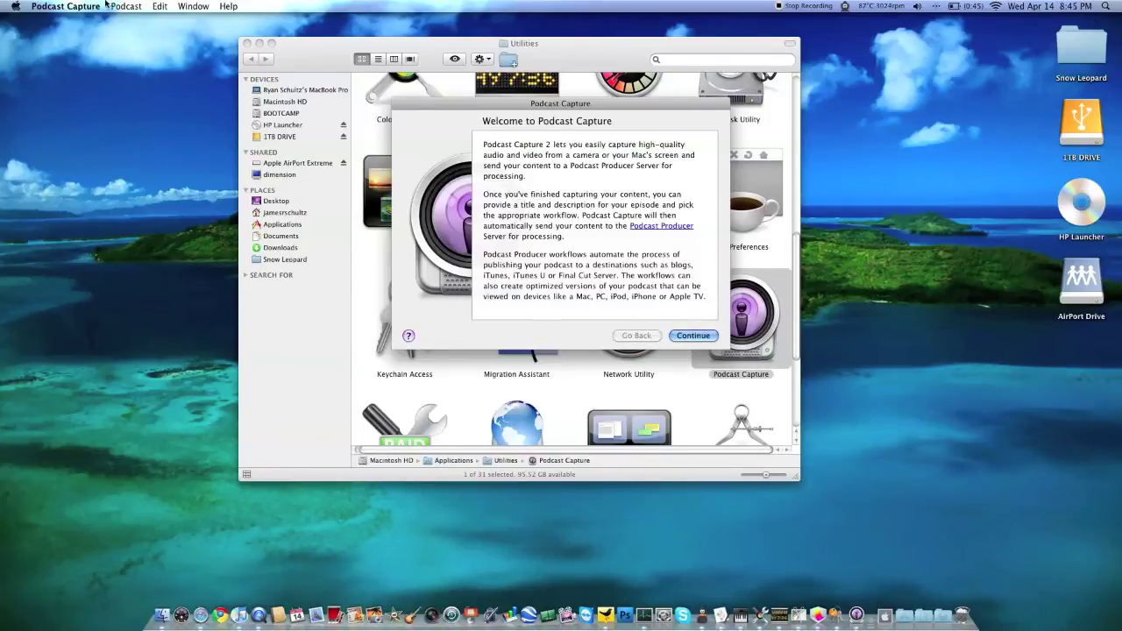
{"action": "left_click", "coordinate": [66, 6]}
{"action": "left_click", "coordinate": [93, 132]}
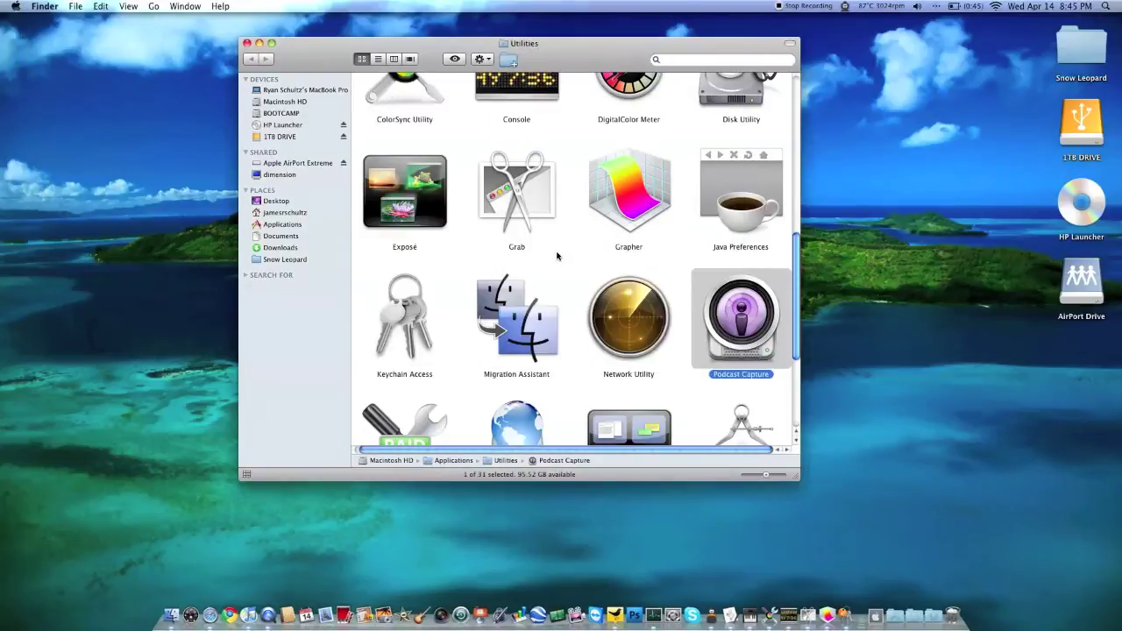
Launch Spaces from the Utilities folder to show all desktop spaces, and return to the space containing the Utilities window
{"action": "scroll", "coordinate": [495, 293], "scroll_direction": "down", "scroll_amount": 3}
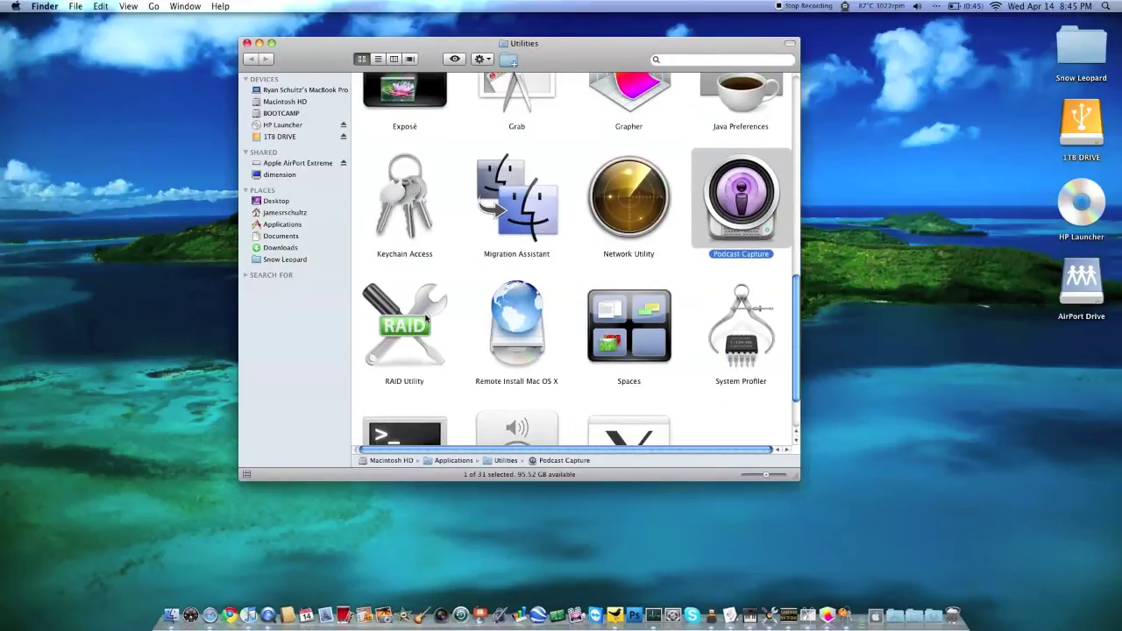
{"action": "double_click", "coordinate": [628, 324]}
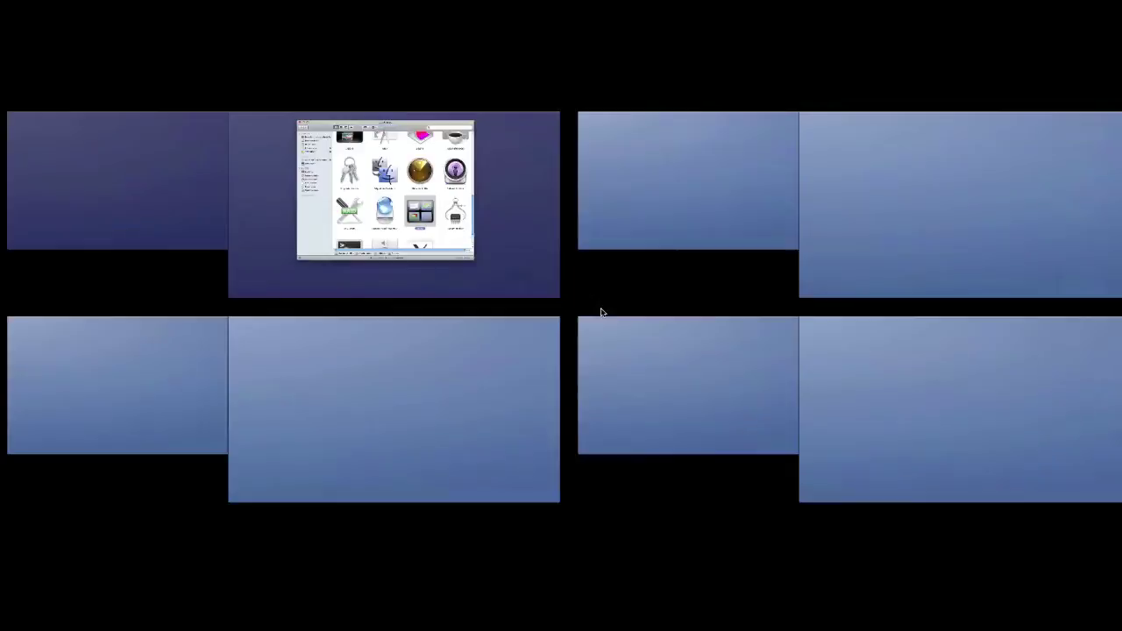
{"action": "left_click", "coordinate": [386, 179]}
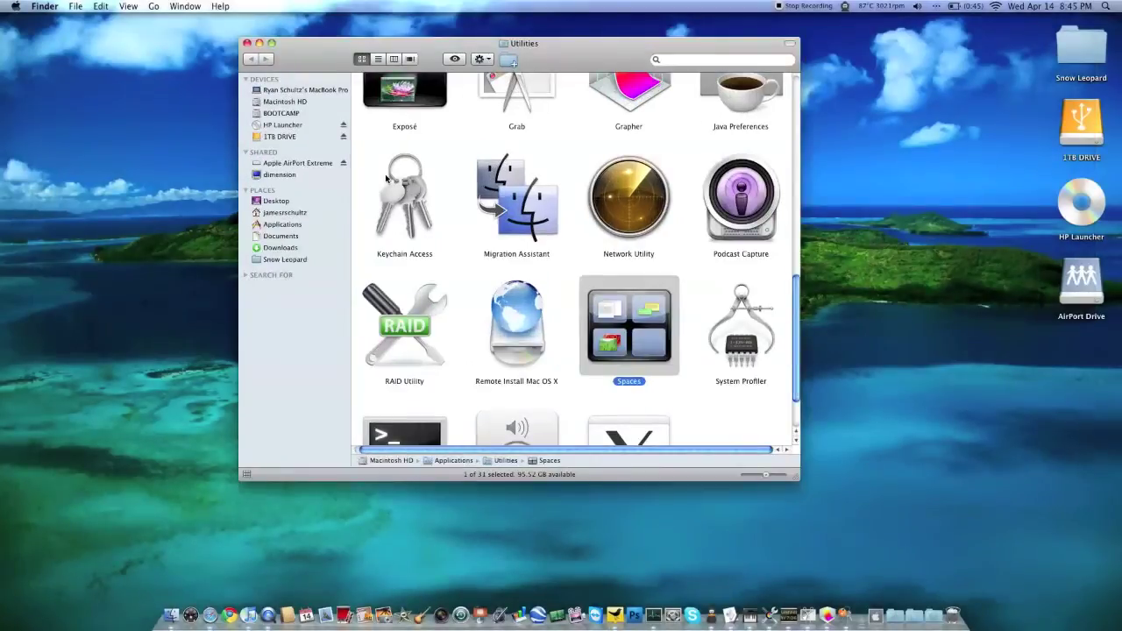
Open Remote Install Mac OS X from the Utilities folder to view its introduction, and quit it
{"action": "left_click", "coordinate": [536, 337]}
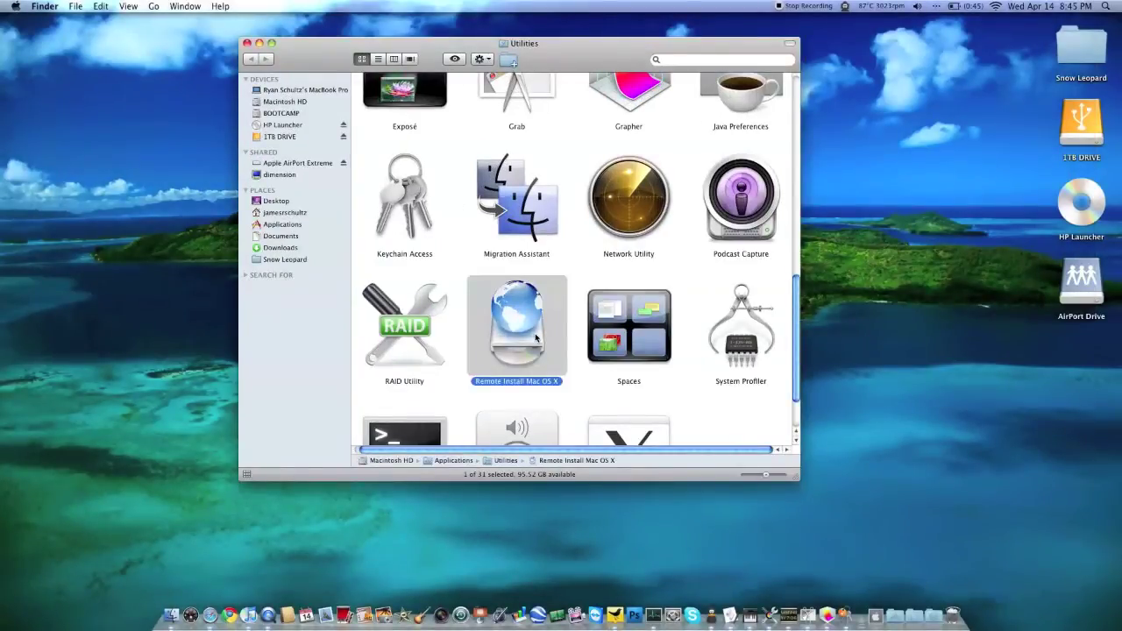
{"action": "double_click", "coordinate": [533, 338]}
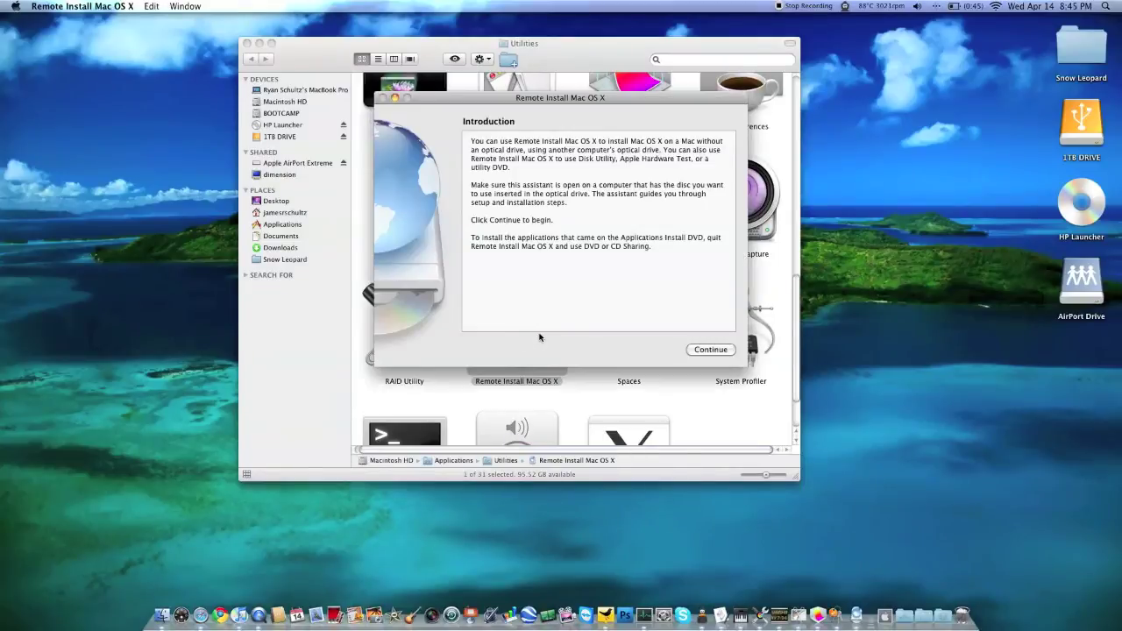
{"action": "key", "text": "super+q"}
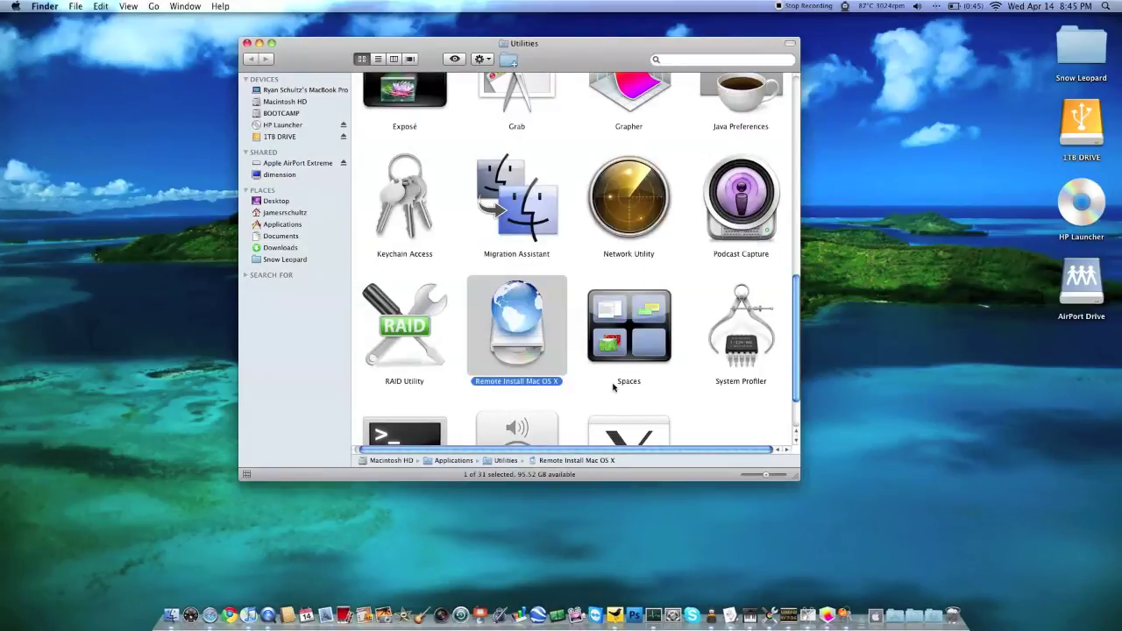
Open System Profiler and view several hardware and software categories, including Memory, Parallel SCSI and Extensions
{"action": "scroll", "coordinate": [693, 338], "scroll_direction": "down", "scroll_amount": 3}
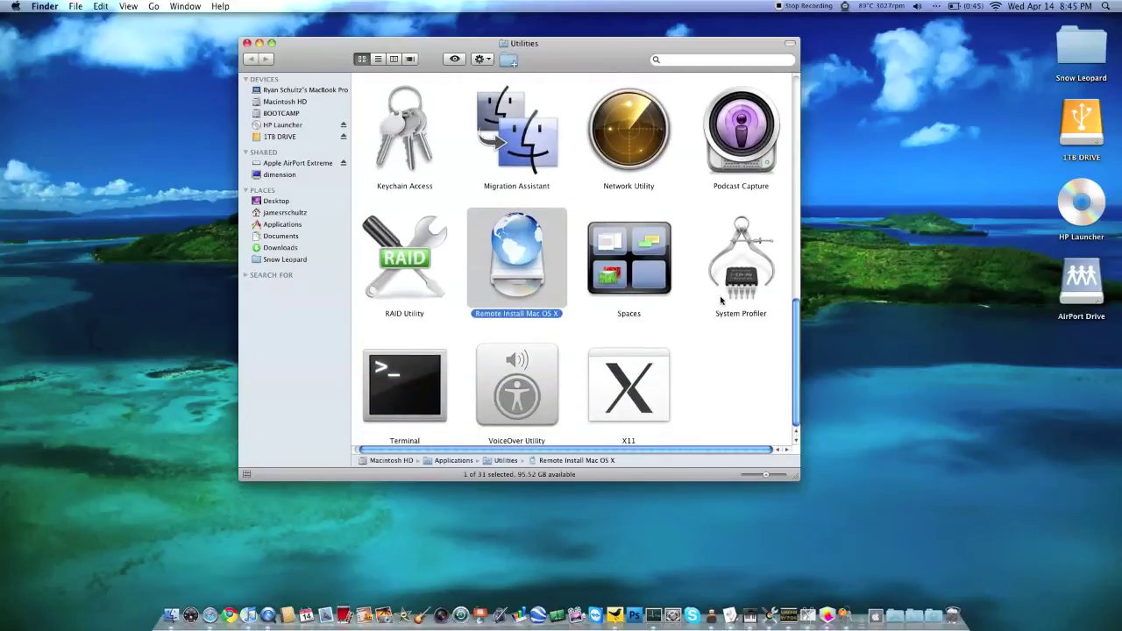
{"action": "double_click", "coordinate": [701, 302]}
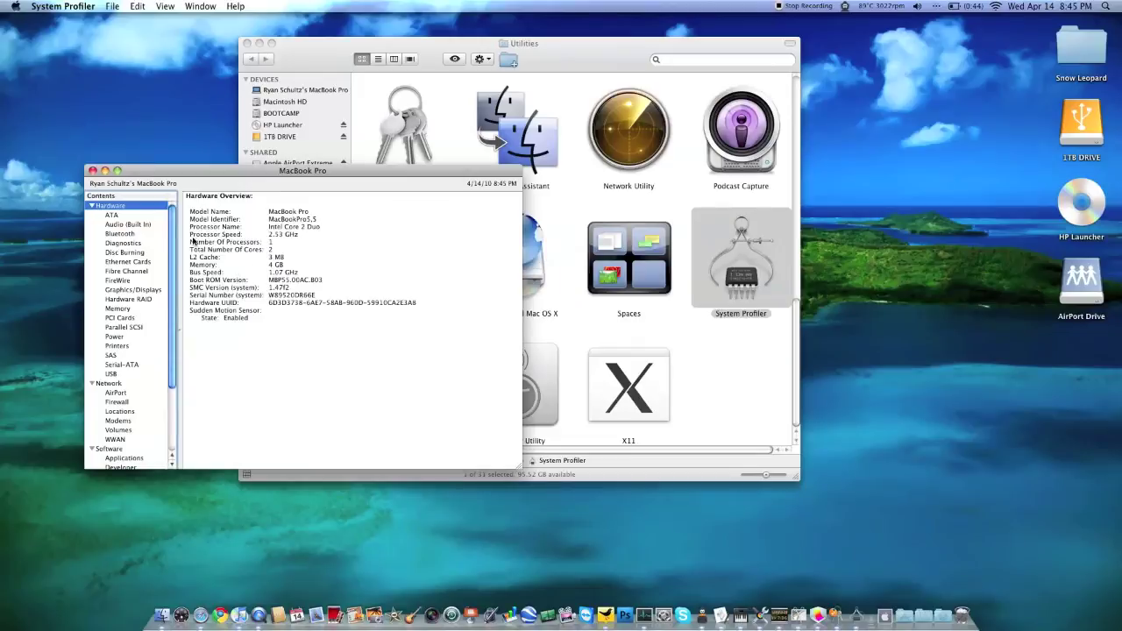
{"action": "left_click", "coordinate": [117, 309]}
{"action": "left_click", "coordinate": [123, 327]}
{"action": "scroll", "coordinate": [124, 350], "scroll_direction": "down", "scroll_amount": 2}
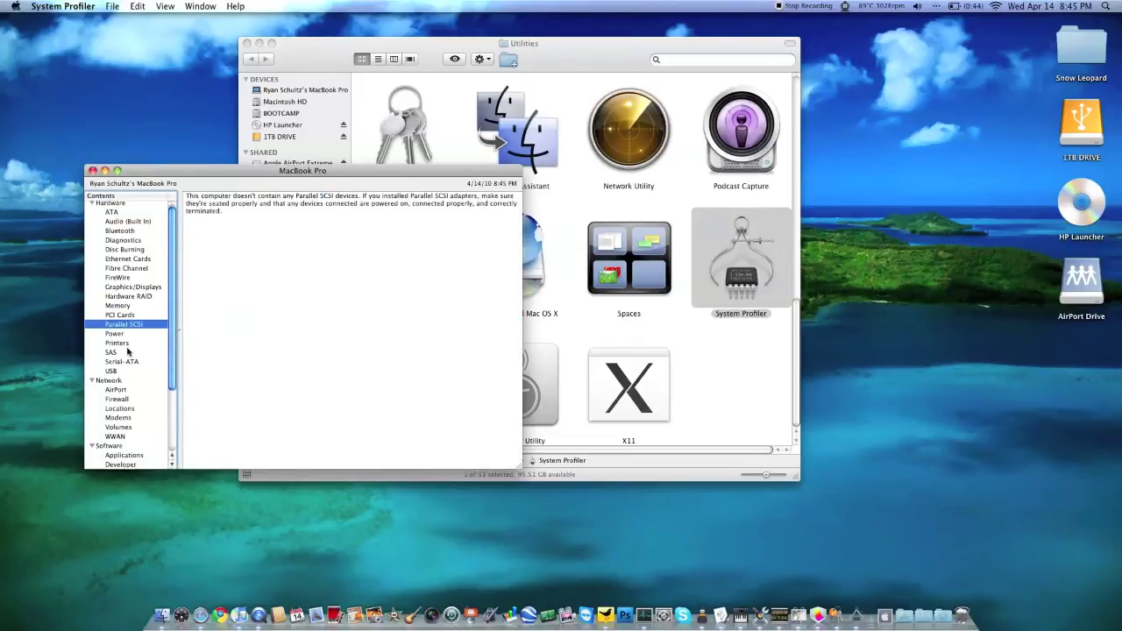
{"action": "left_click", "coordinate": [116, 366]}
{"action": "scroll", "coordinate": [124, 368], "scroll_direction": "down", "scroll_amount": 3}
{"action": "left_click", "coordinate": [122, 389]}
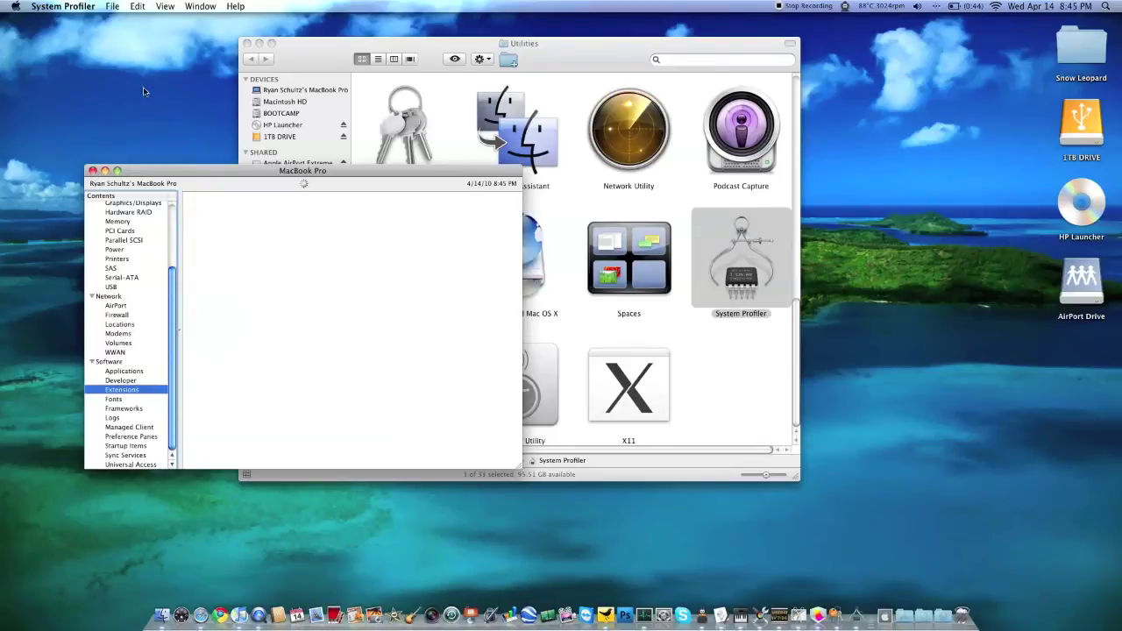
Open Terminal from the Utilities folder, move its window over the Utilities window, and close it to return to the Finder
{"action": "left_click", "coordinate": [727, 372]}
{"action": "double_click", "coordinate": [392, 375]}
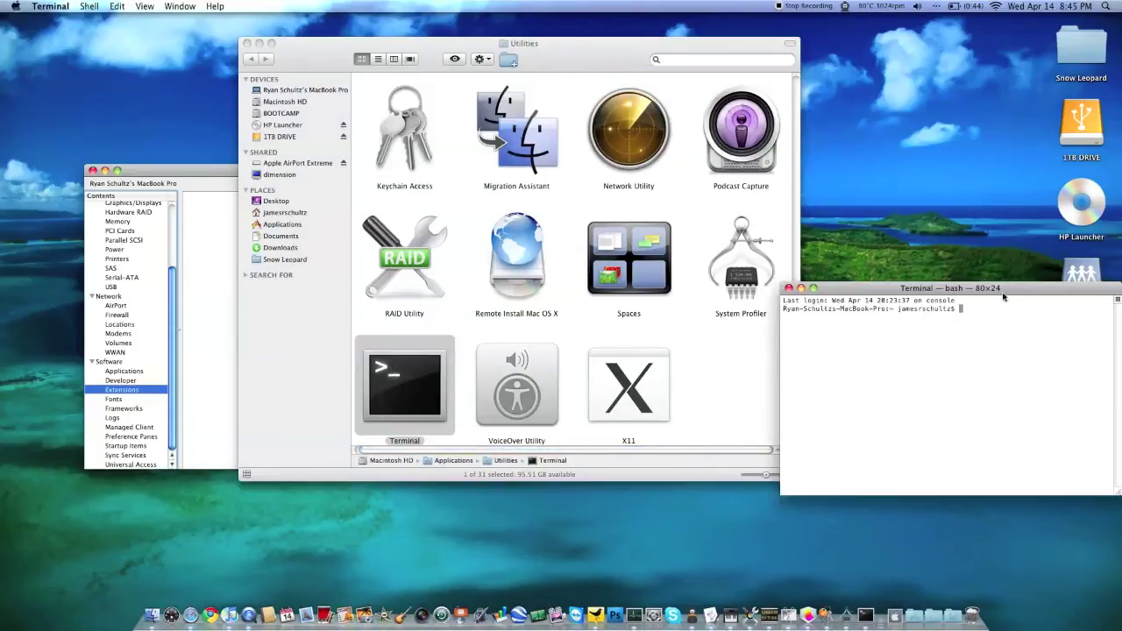
{"action": "left_click_drag", "start_coordinate": [997, 288], "coordinate": [453, 197]}
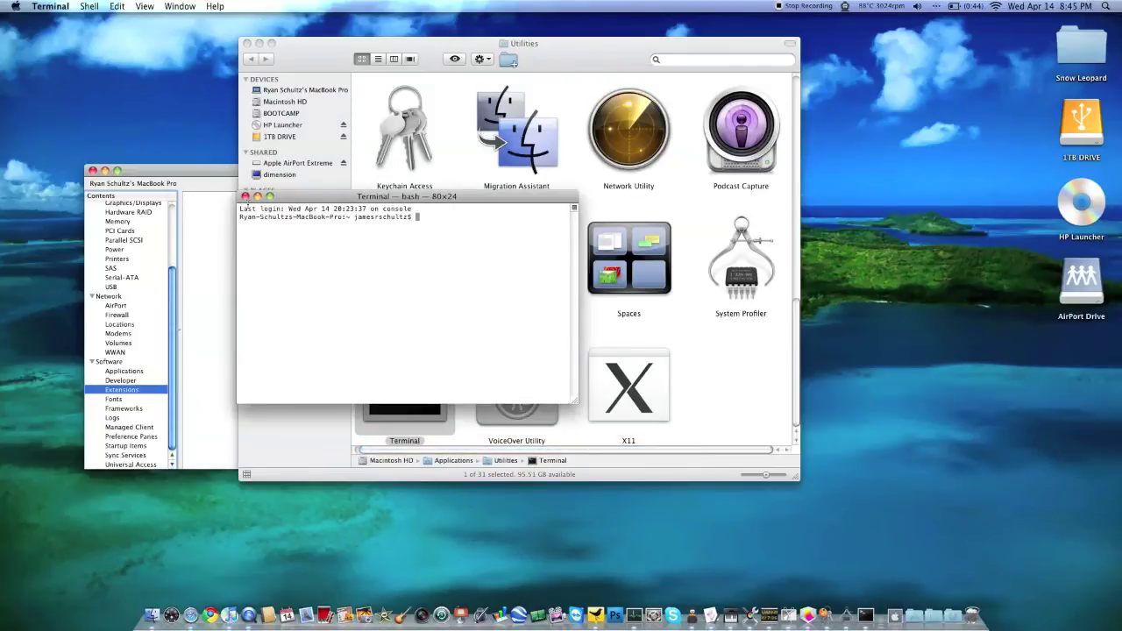
{"action": "left_click", "coordinate": [245, 196]}
{"action": "left_click", "coordinate": [695, 366]}
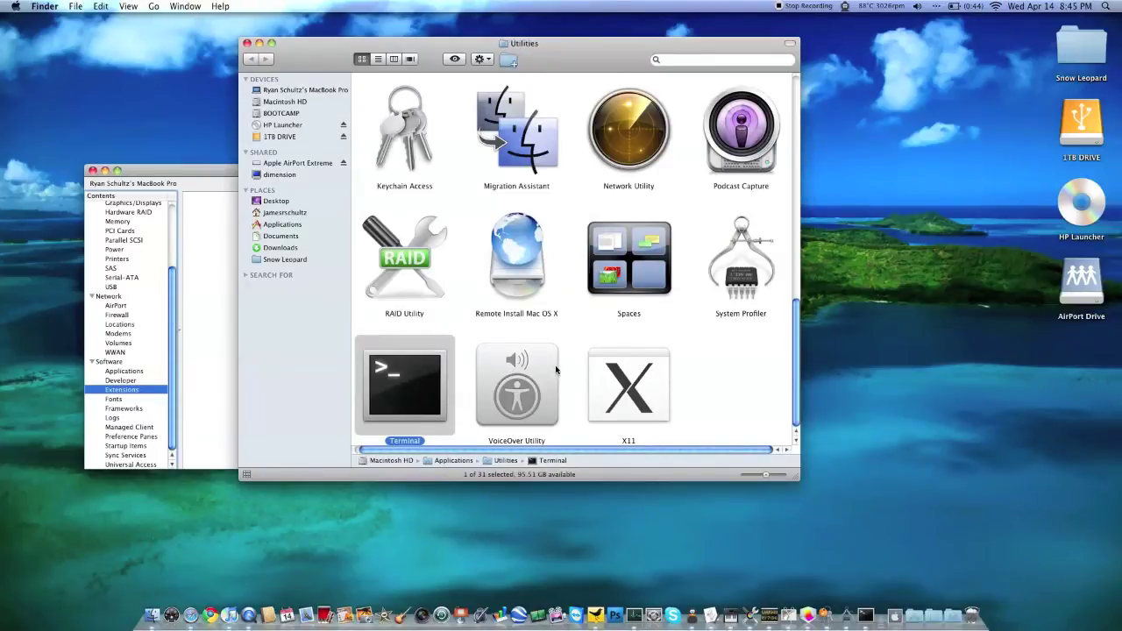
Open VoiceOver Utility from the Utilities folder to view its General settings, and quit it along with the still-open System Profiler
{"action": "double_click", "coordinate": [531, 370]}
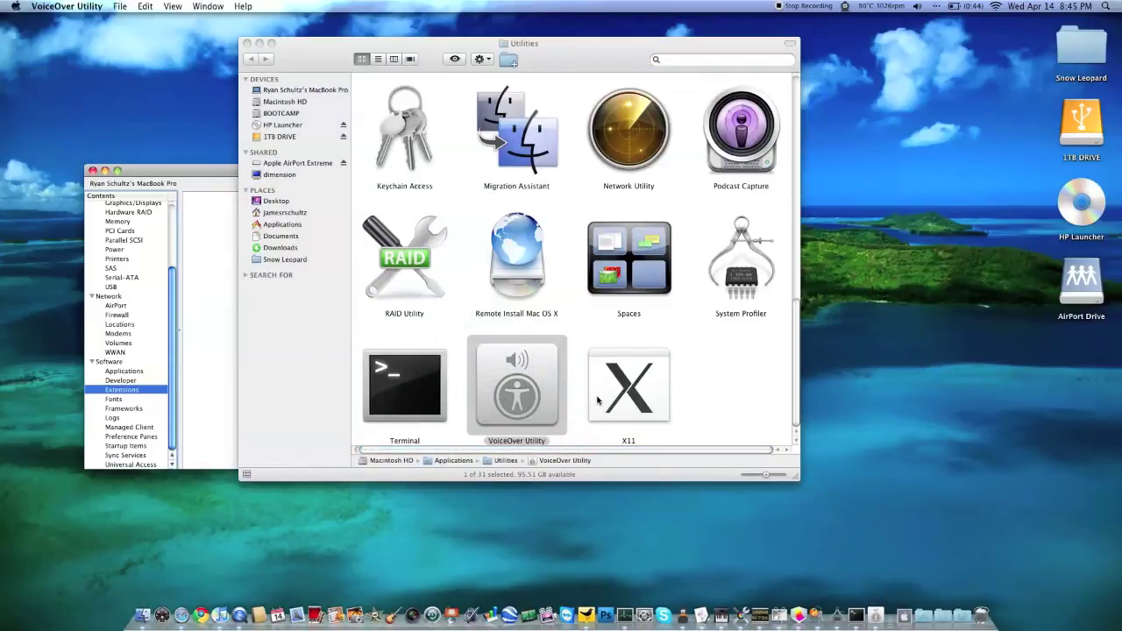
{"action": "left_click", "coordinate": [183, 187]}
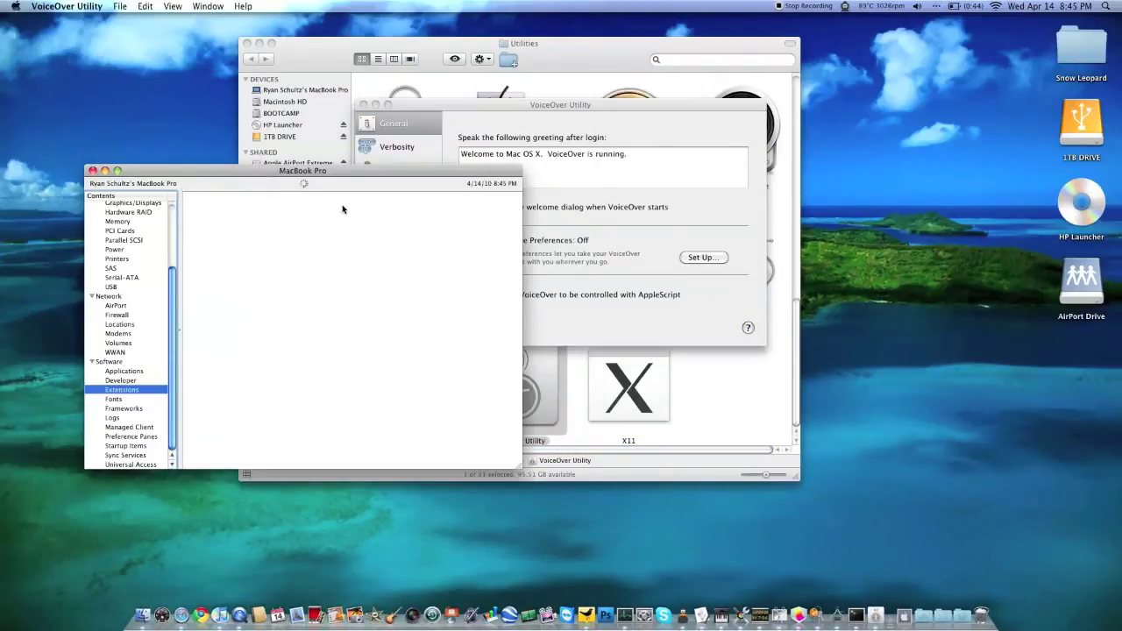
{"action": "left_click", "coordinate": [291, 246]}
{"action": "key", "text": "super+q"}
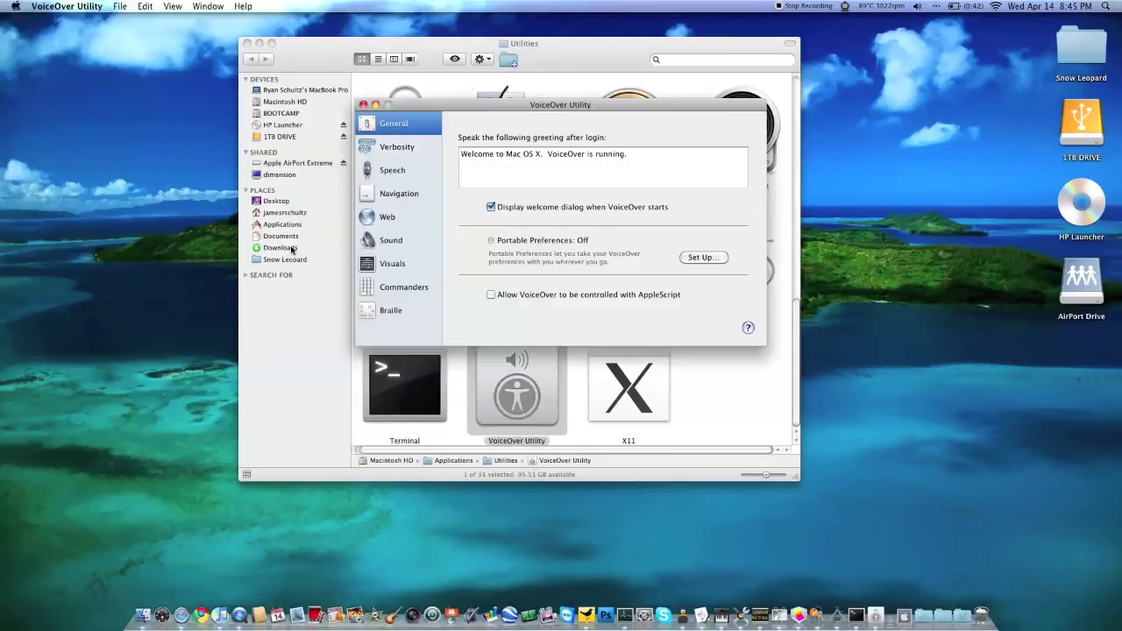
{"action": "left_click", "coordinate": [621, 172]}
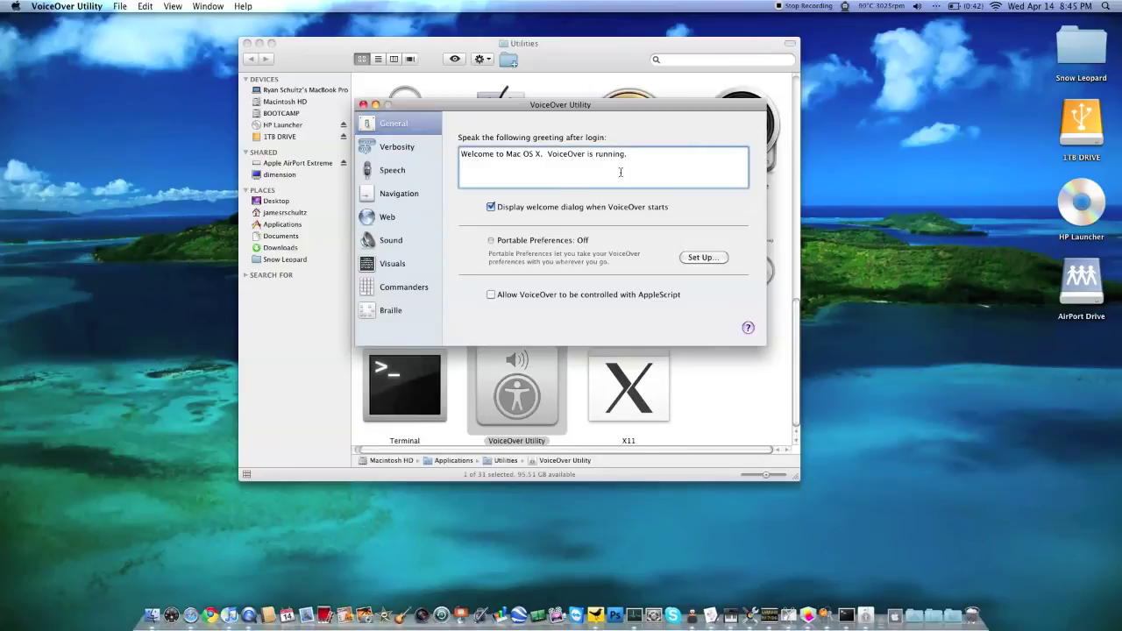
{"action": "key", "text": "super+q"}
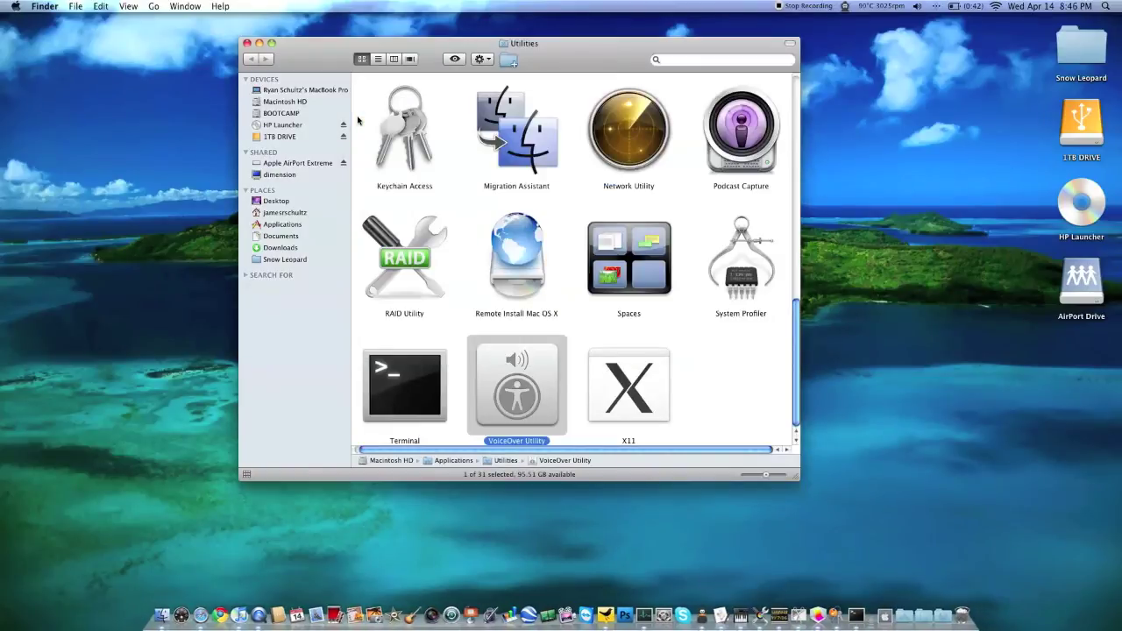
Launch X11 from the Utilities folder and quit the other utilities still running in the Dock, such as Terminal and Audio MIDI Setup
{"action": "double_click", "coordinate": [625, 380]}
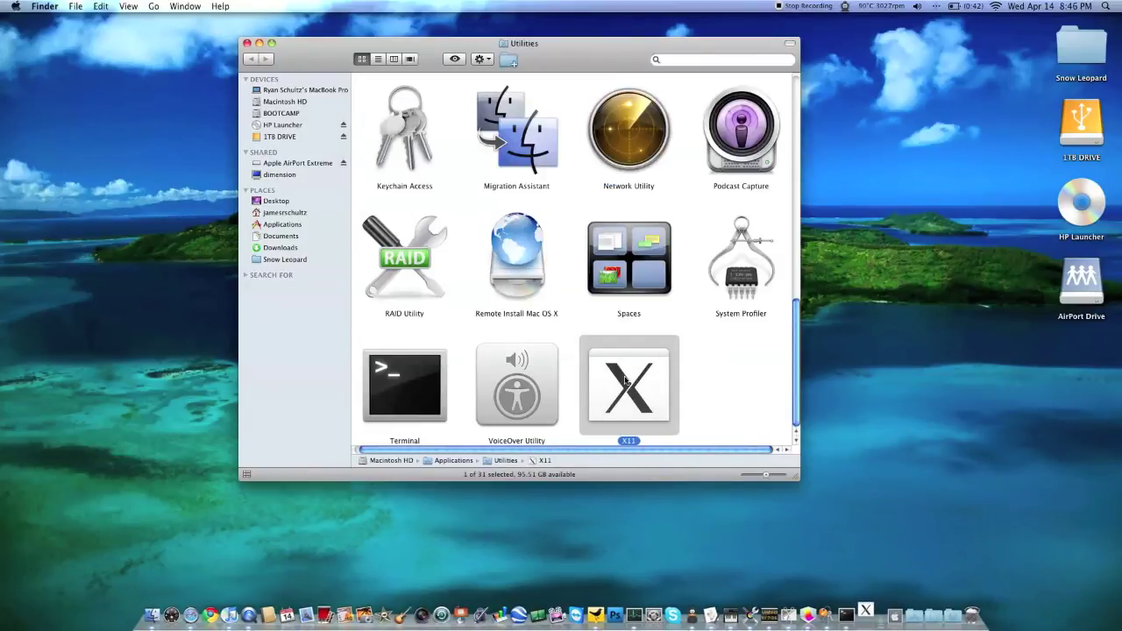
{"action": "right_click", "coordinate": [846, 615]}
{"action": "left_click", "coordinate": [860, 577]}
{"action": "right_click", "coordinate": [822, 607]}
{"action": "left_click", "coordinate": [834, 579]}
{"action": "right_click", "coordinate": [808, 616]}
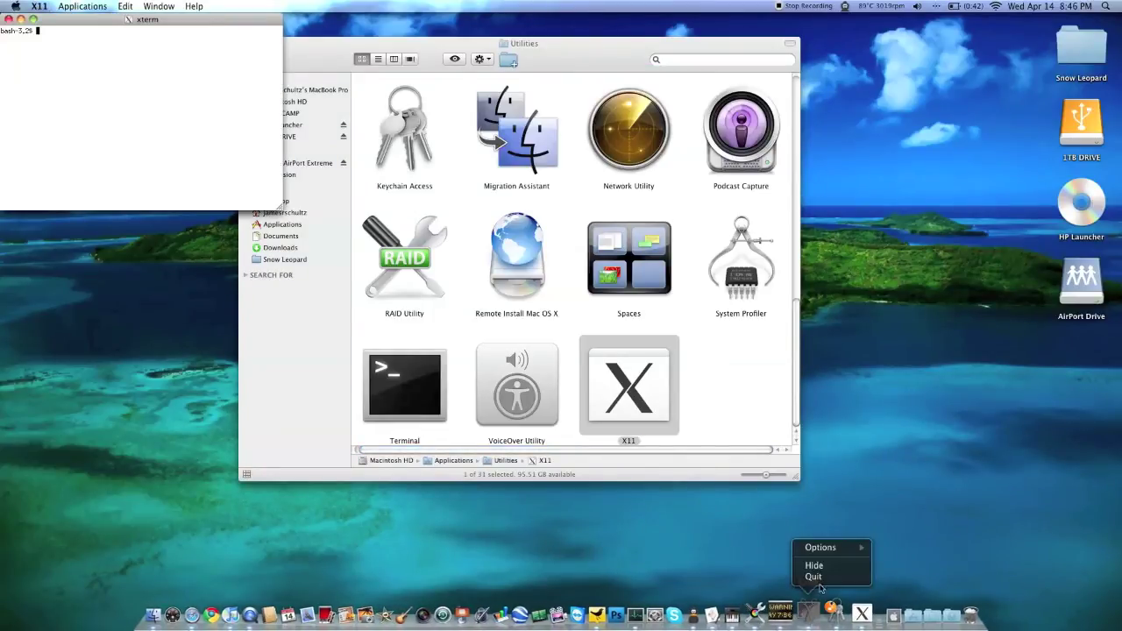
{"action": "left_click", "coordinate": [820, 579]}
{"action": "right_click", "coordinate": [799, 614]}
{"action": "left_click", "coordinate": [810, 581]}
{"action": "right_click", "coordinate": [791, 612]}
{"action": "left_click", "coordinate": [801, 579]}
{"action": "right_click", "coordinate": [782, 616]}
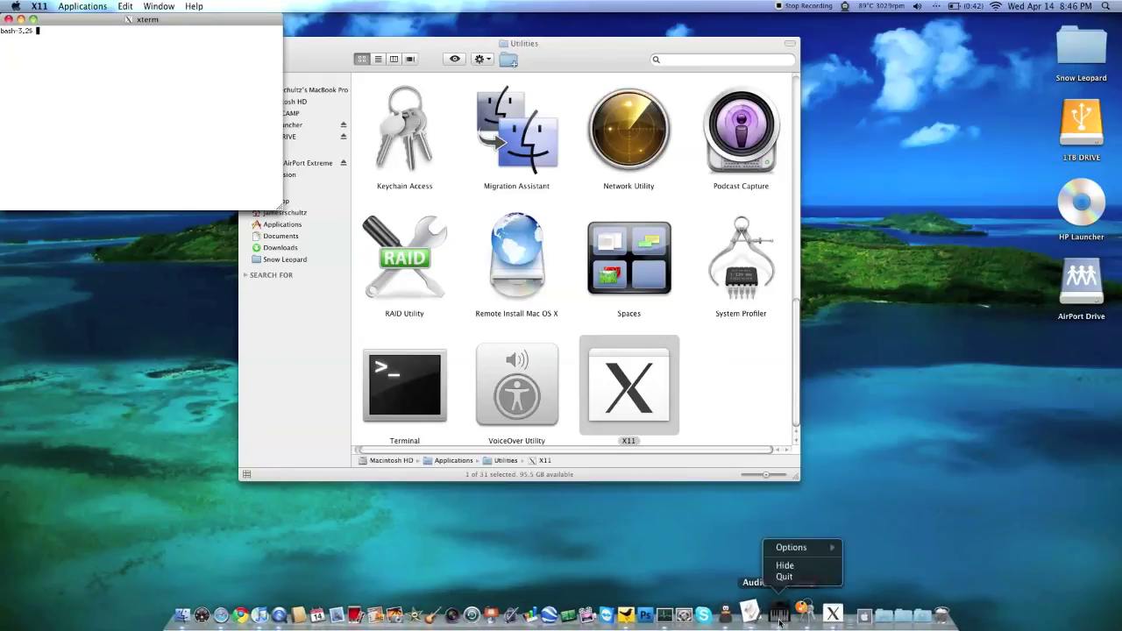
{"action": "left_click", "coordinate": [789, 579]}
{"action": "right_click", "coordinate": [768, 614]}
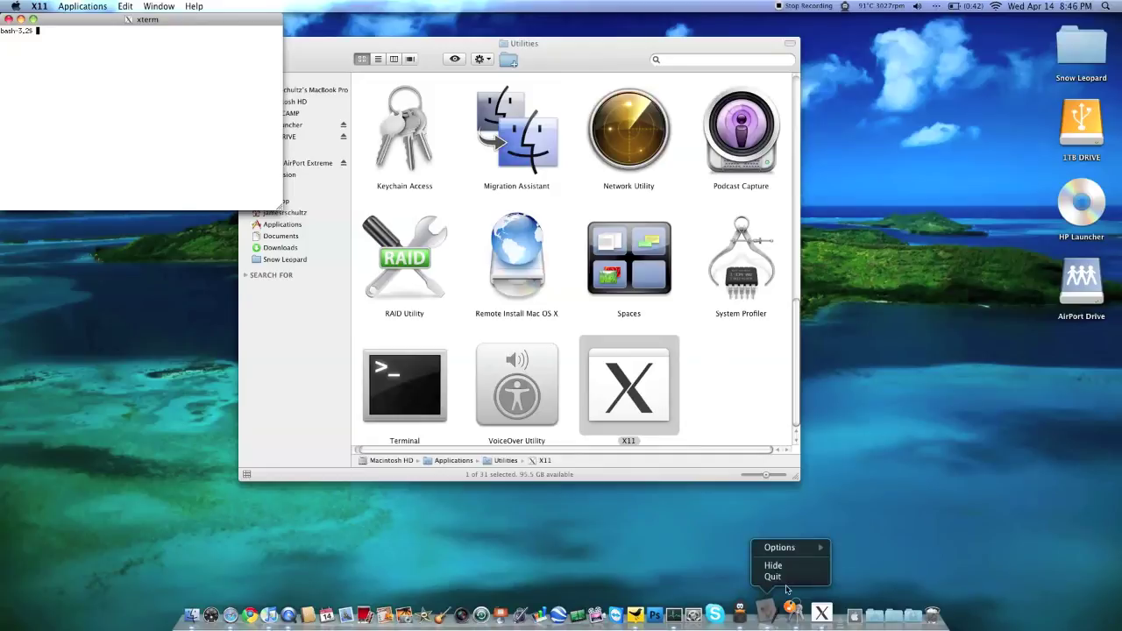
{"action": "left_click", "coordinate": [791, 580]}
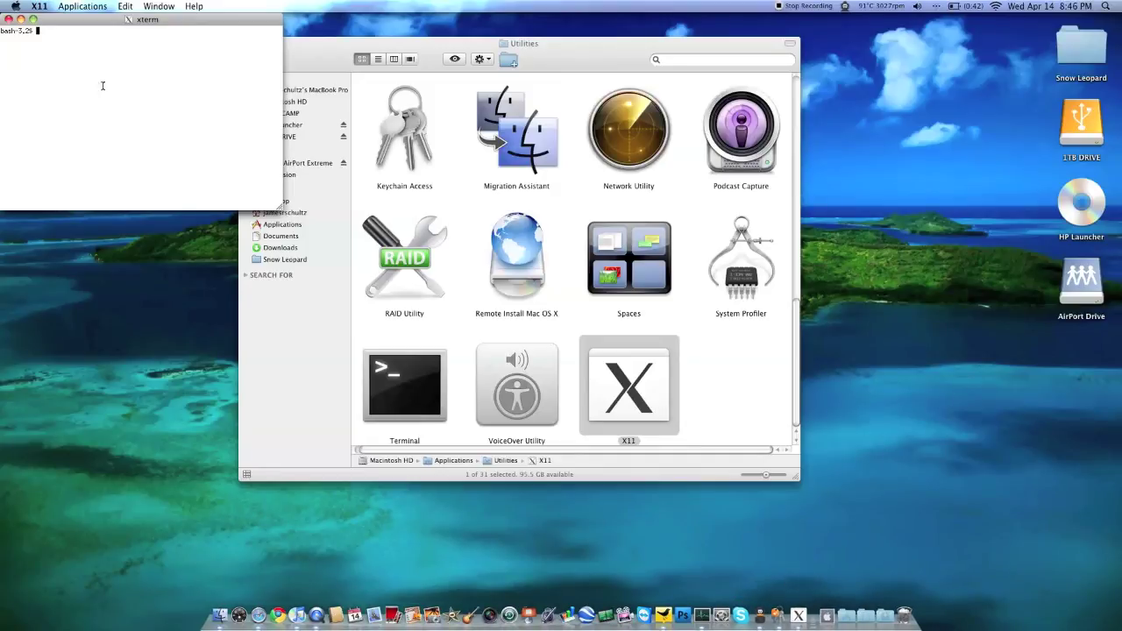
Quit X11 despite its open xterm window, and clear the icon selection in the Utilities folder
{"action": "key", "text": "super+q"}
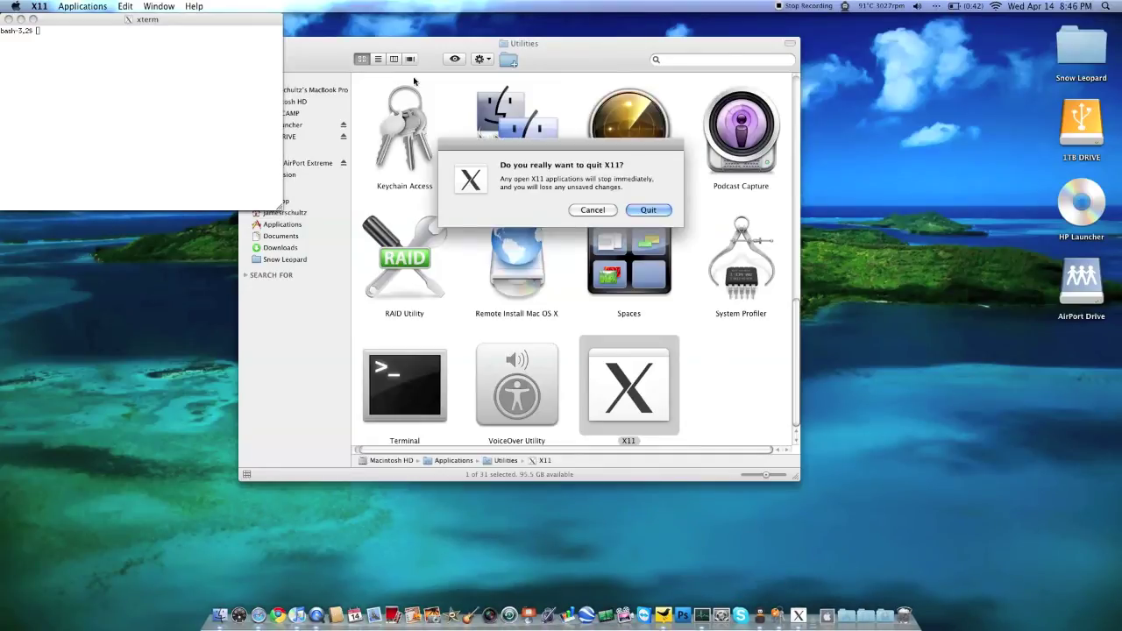
{"action": "left_click", "coordinate": [656, 214]}
{"action": "left_click", "coordinate": [714, 430]}
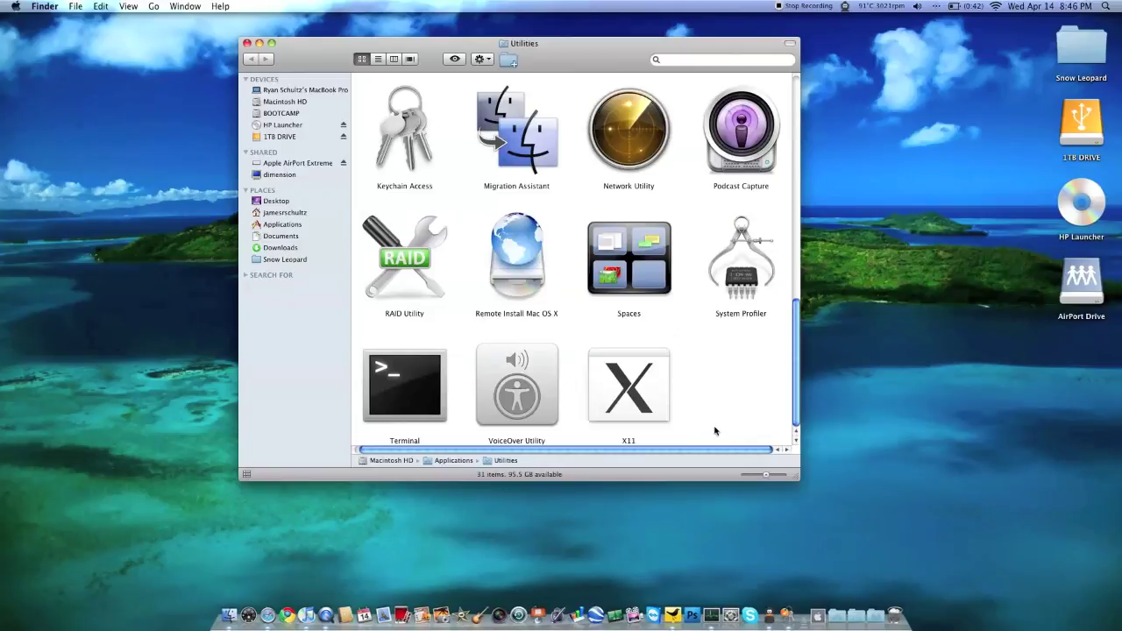
Look over the whole set of icons in the Utilities folder once more and close its window
{"action": "scroll", "coordinate": [721, 430], "scroll_direction": "up", "scroll_amount": 5}
{"action": "scroll", "coordinate": [722, 430], "scroll_direction": "up", "scroll_amount": 3}
{"action": "scroll", "coordinate": [722, 429], "scroll_direction": "down", "scroll_amount": 8}
{"action": "scroll", "coordinate": [723, 429], "scroll_direction": "up", "scroll_amount": 8}
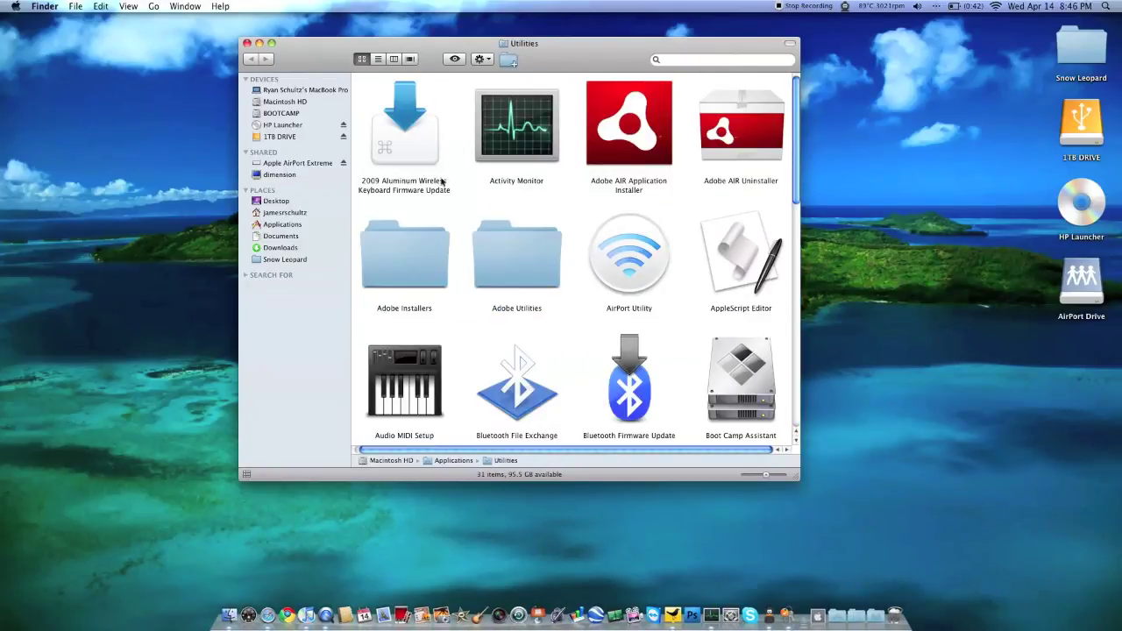
{"action": "left_click", "coordinate": [246, 43]}
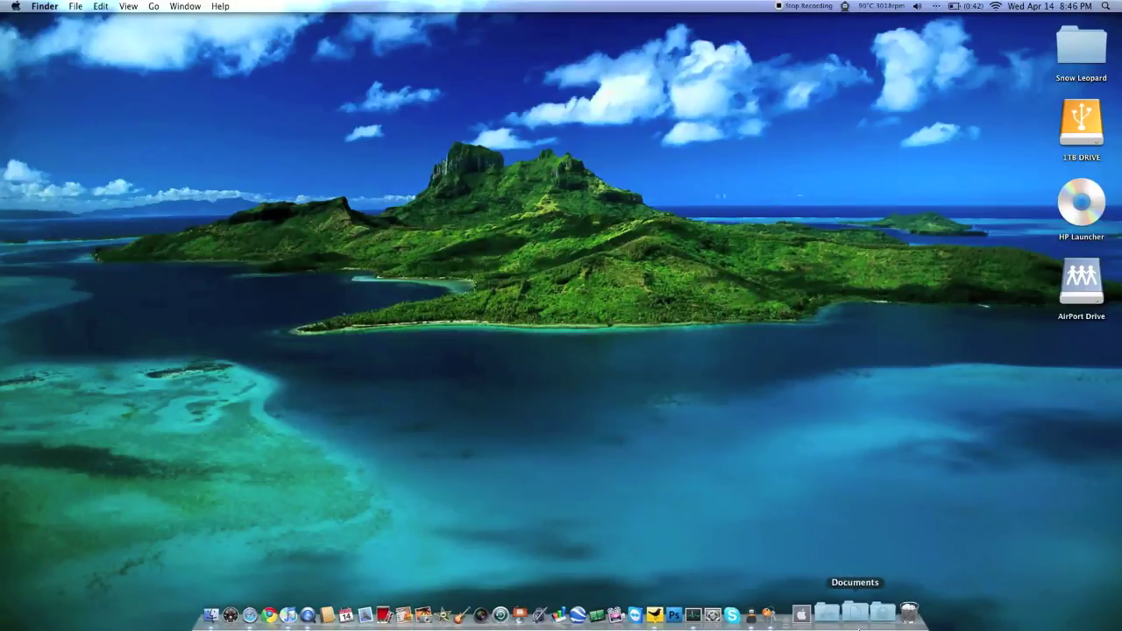
Eject the AirPort Drive network volume from the desktop
{"action": "right_click", "coordinate": [820, 624]}
{"action": "left_click", "coordinate": [639, 454]}
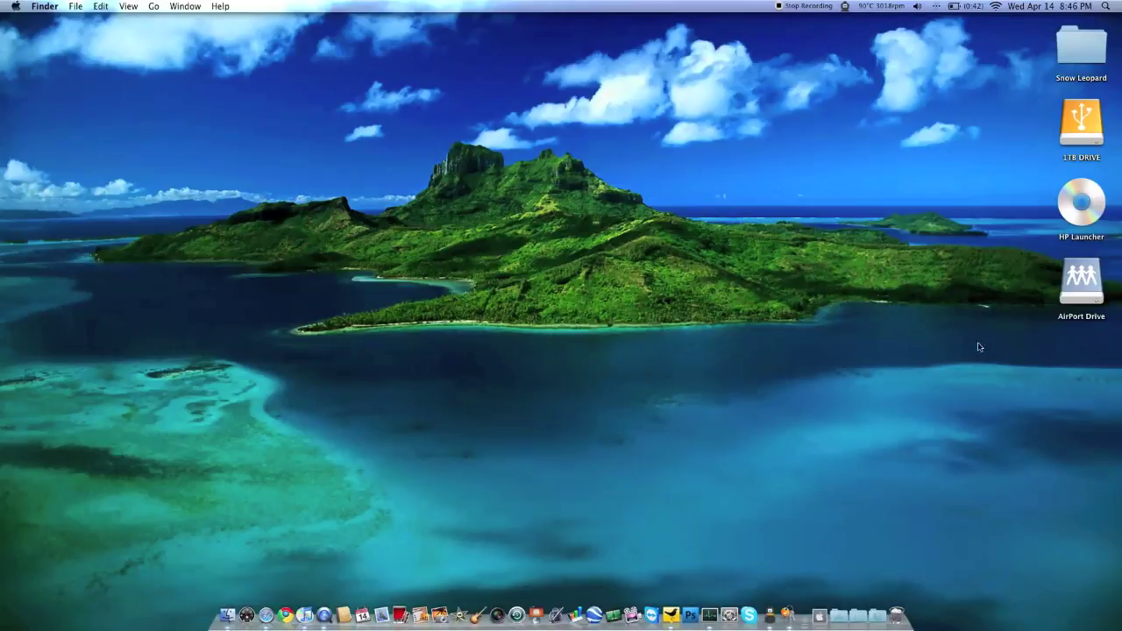
{"action": "left_click", "coordinate": [1074, 296]}
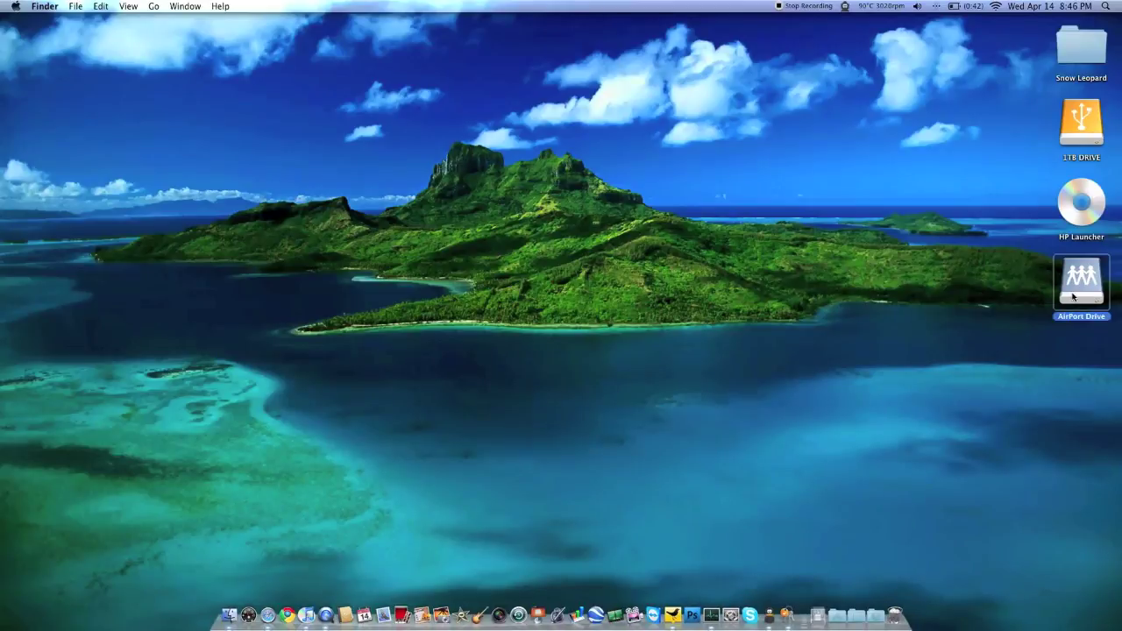
{"action": "key", "text": "super+e"}
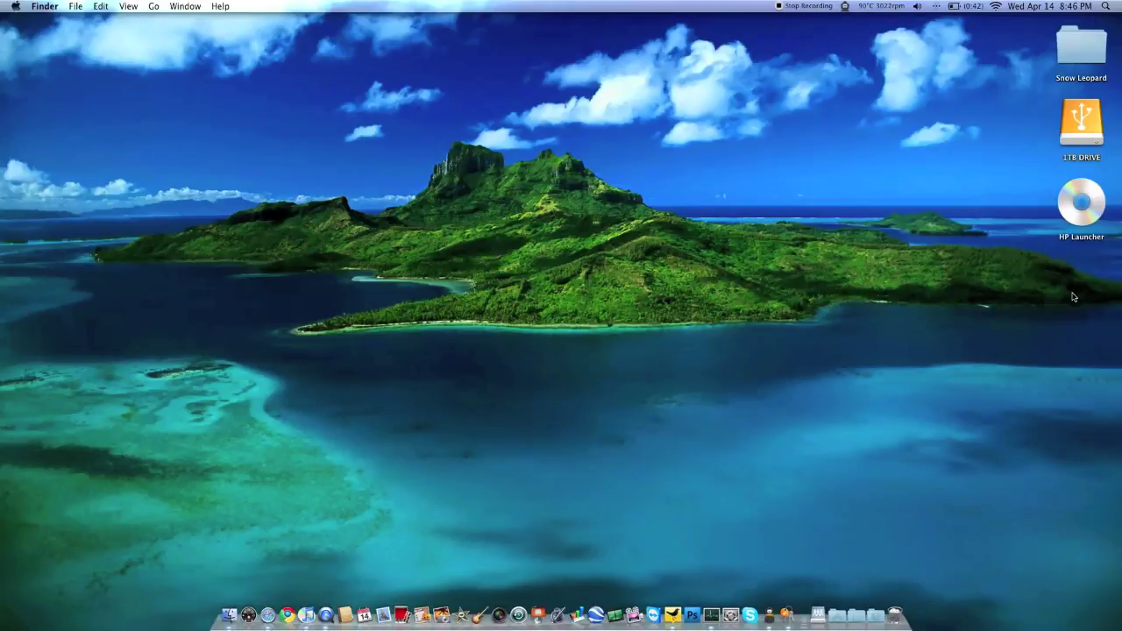